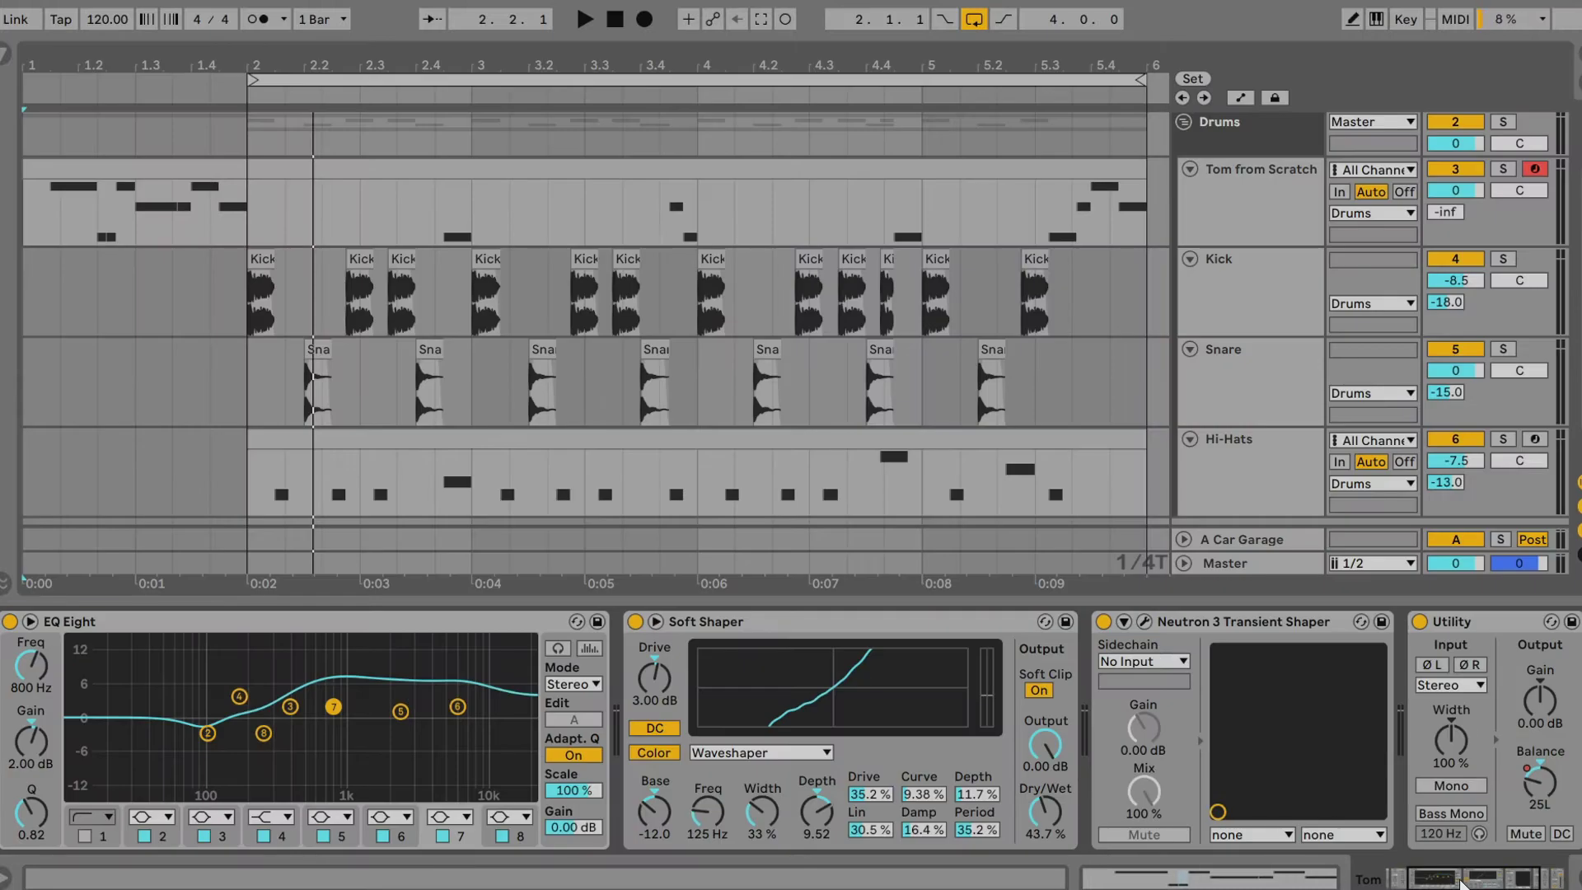
drag(1460, 884, 1472, 883)
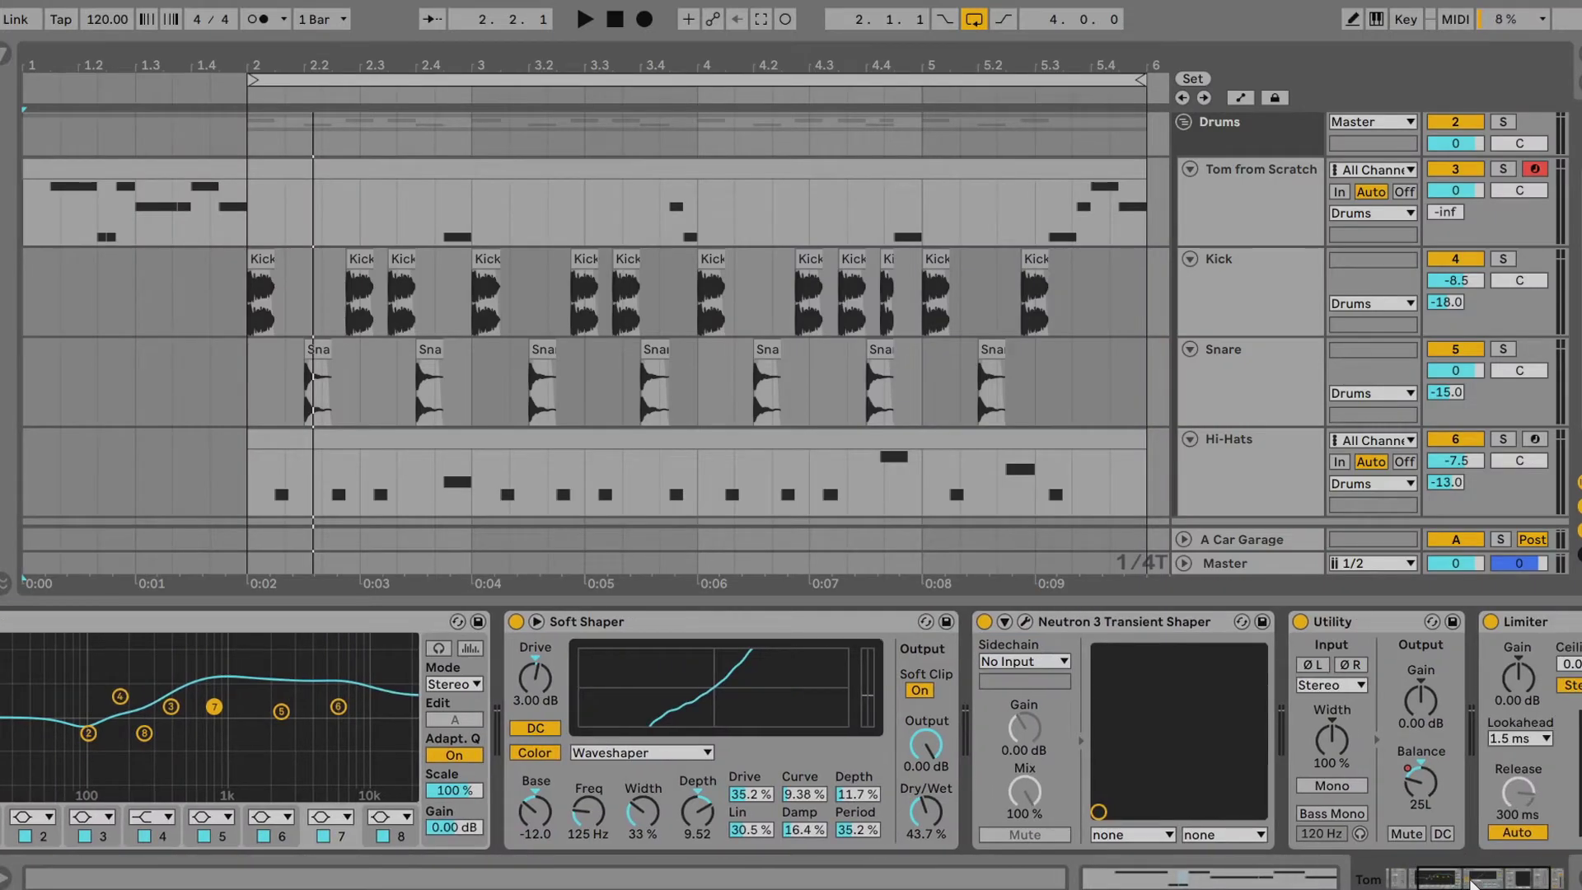
drag(1472, 883, 1487, 884)
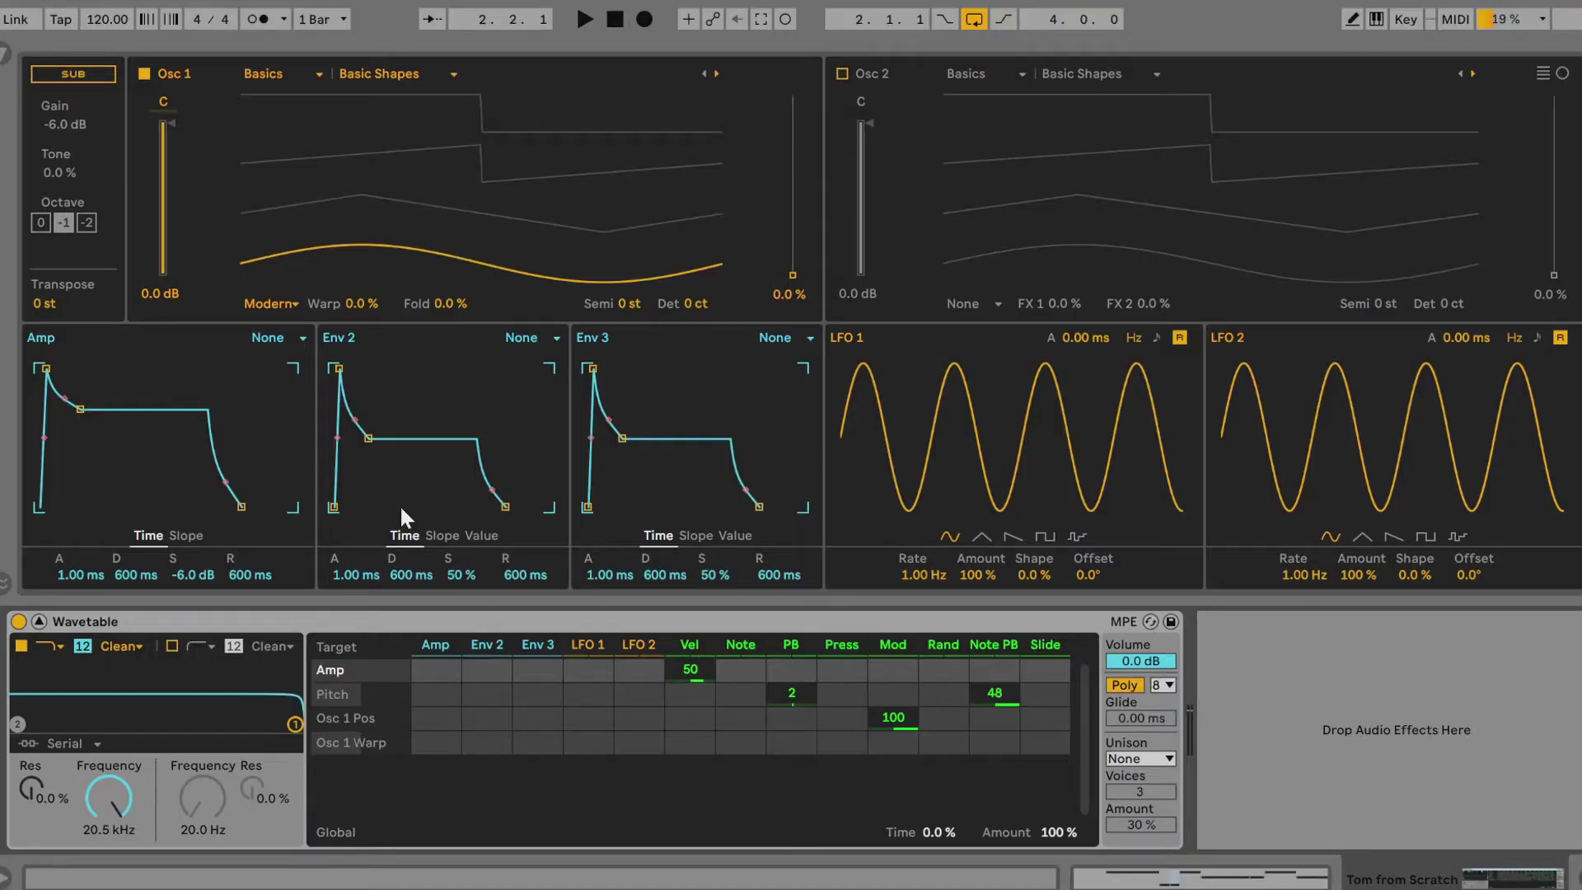
Set Oscillator 1's wavetable position to 21% and the Amp envelope to 0 ms attack, 1.10 s decay, -inf dB sustain and 11.2 ms release
drag(397, 264, 251, 240)
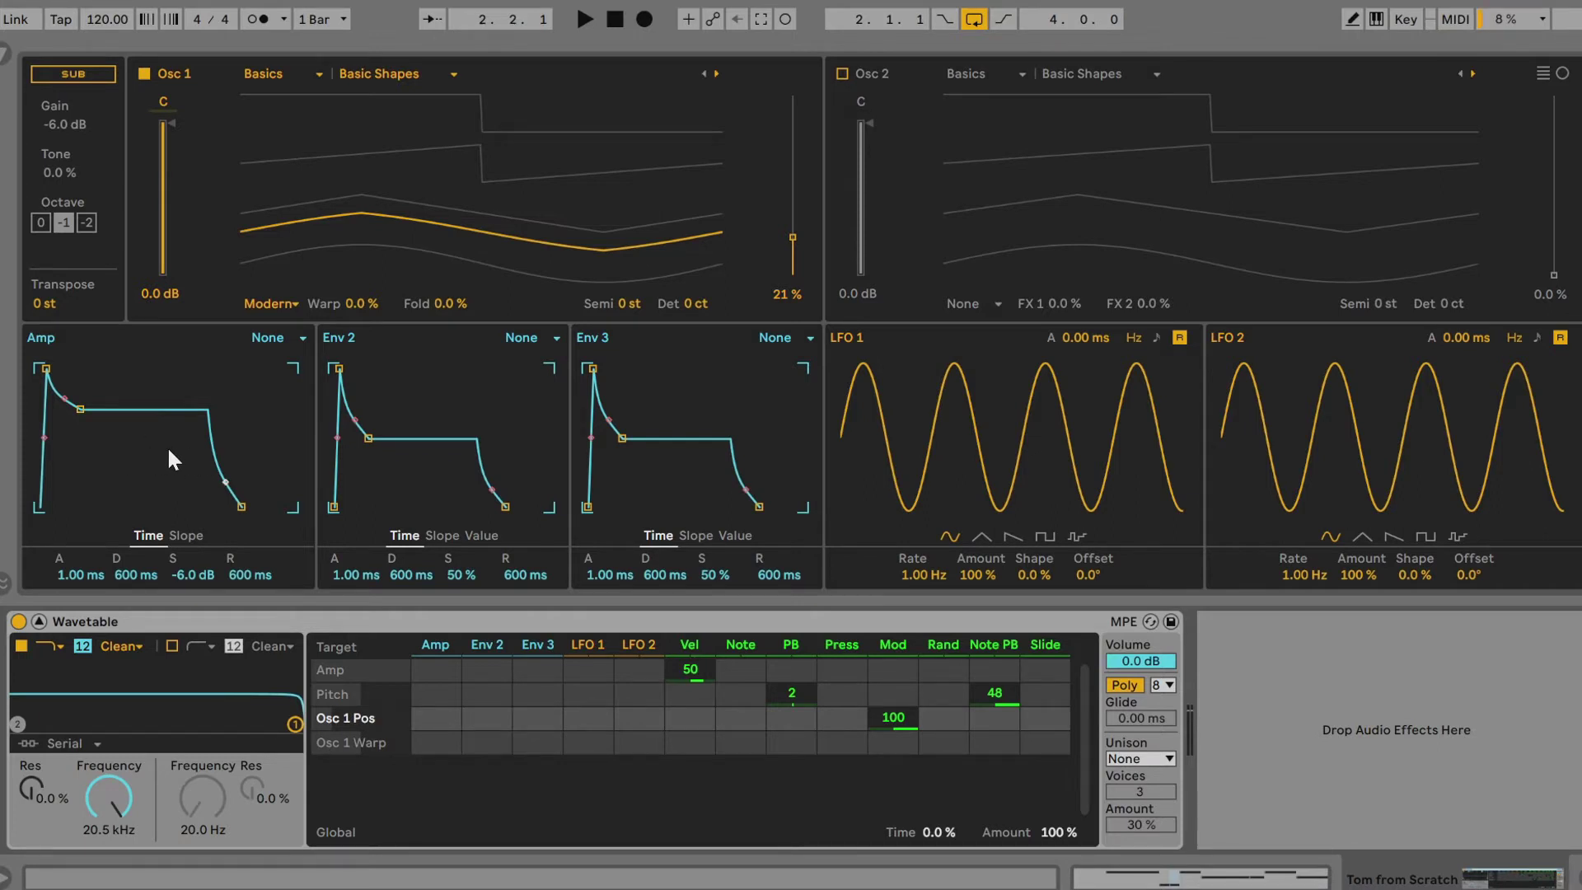
drag(116, 404, 107, 501)
drag(47, 368, 39, 369)
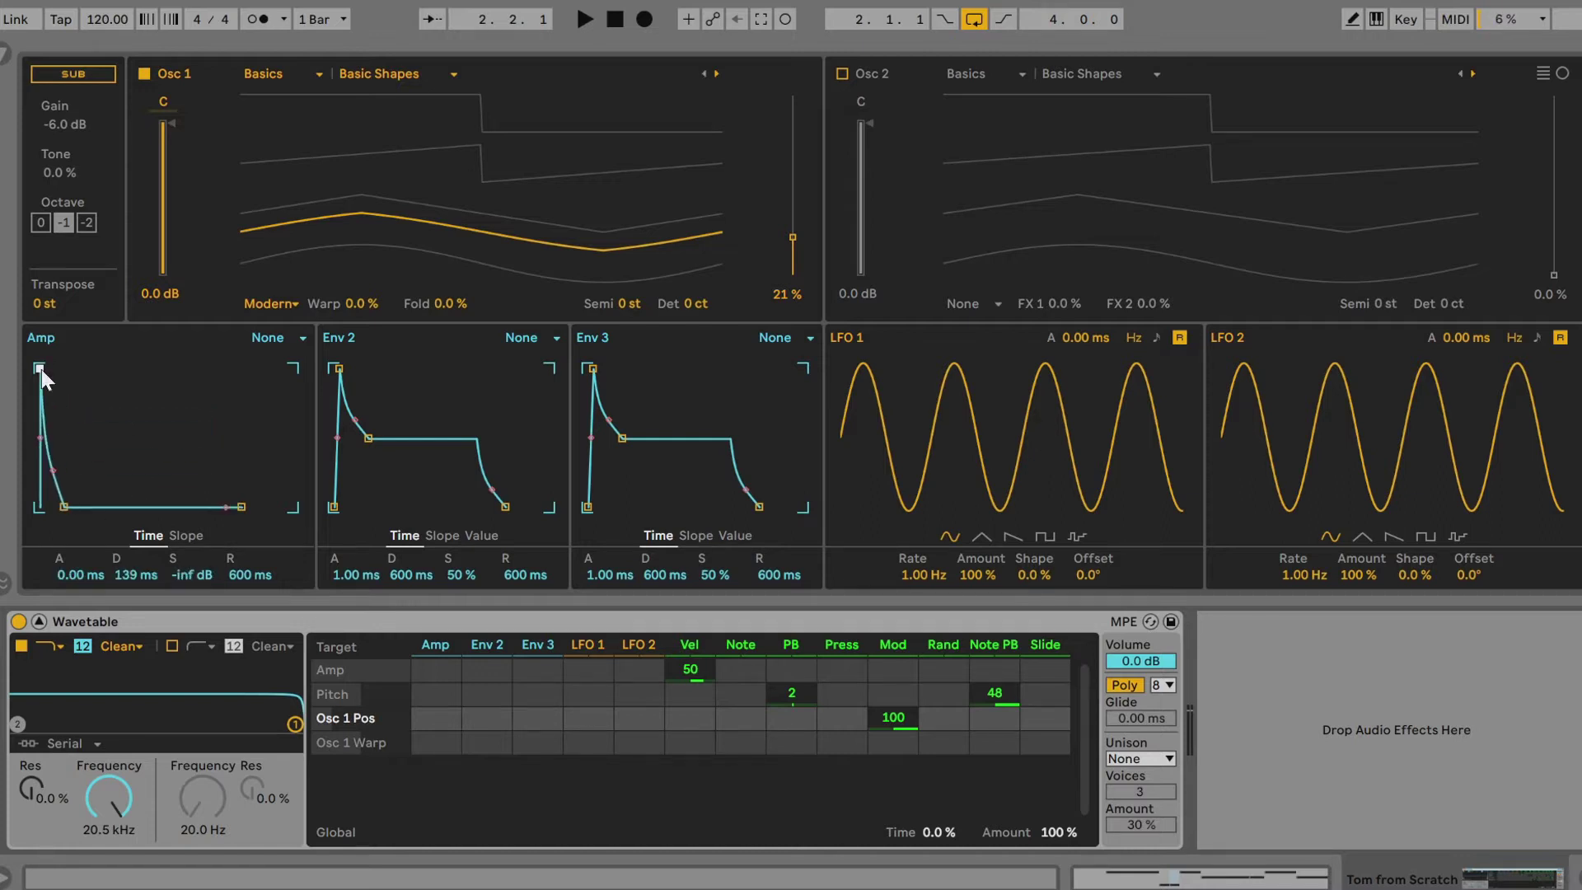
click(136, 574)
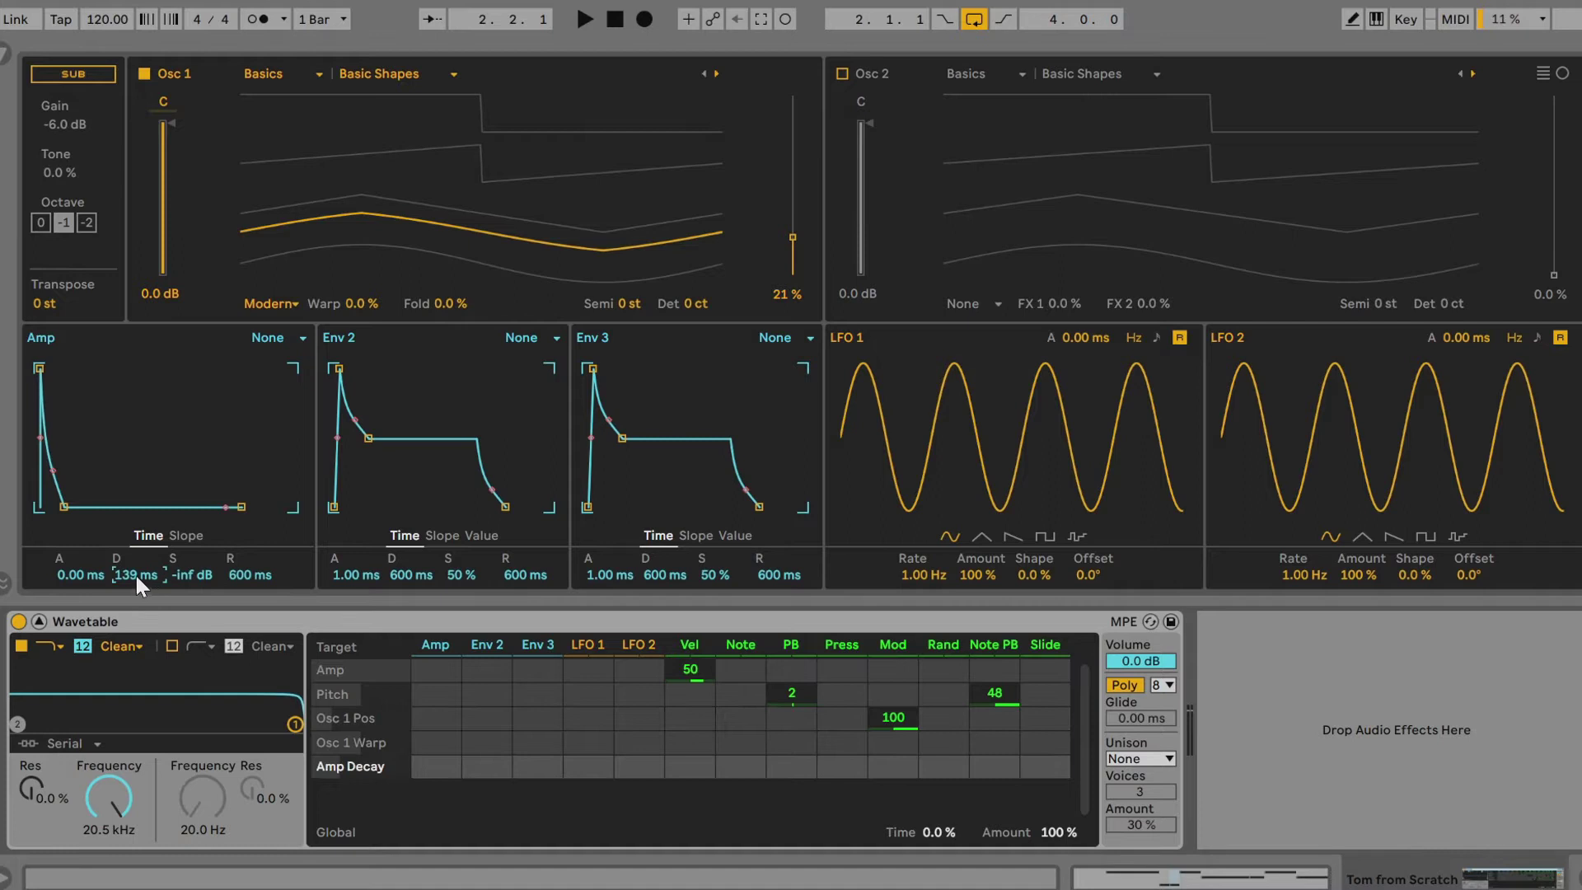
mouse_move(135, 572)
mouse_down()
mouse_move(135, 524)
mouse_move(136, 572)
mouse_up()
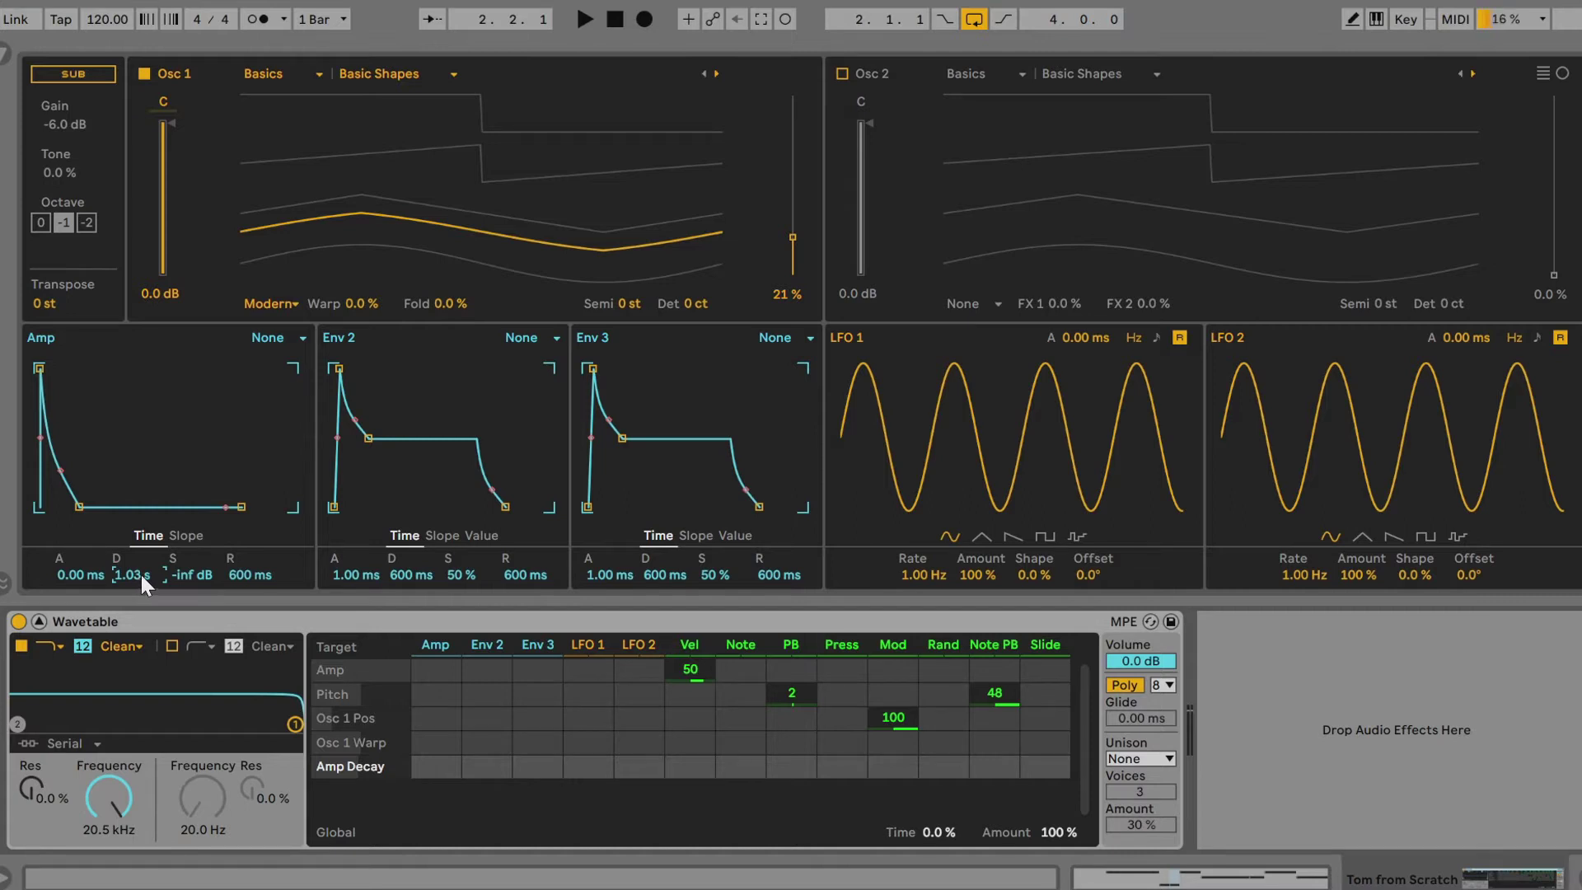
drag(140, 572, 141, 571)
drag(251, 575, 250, 541)
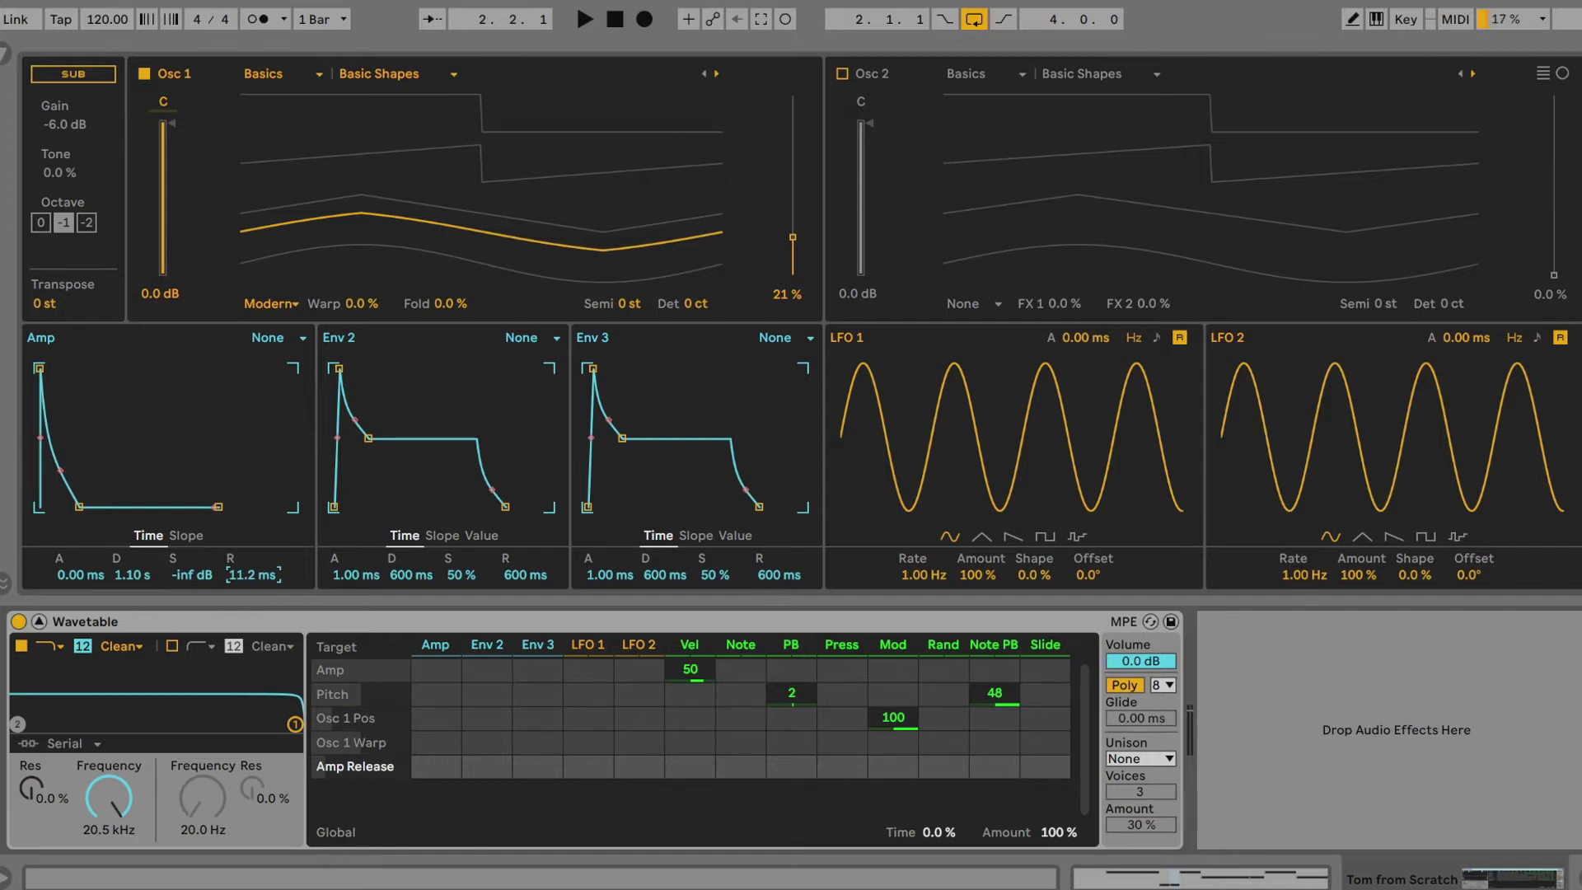
Enable Oscillator 2 and load the HP Noise wavetable from the Noise category
click(842, 73)
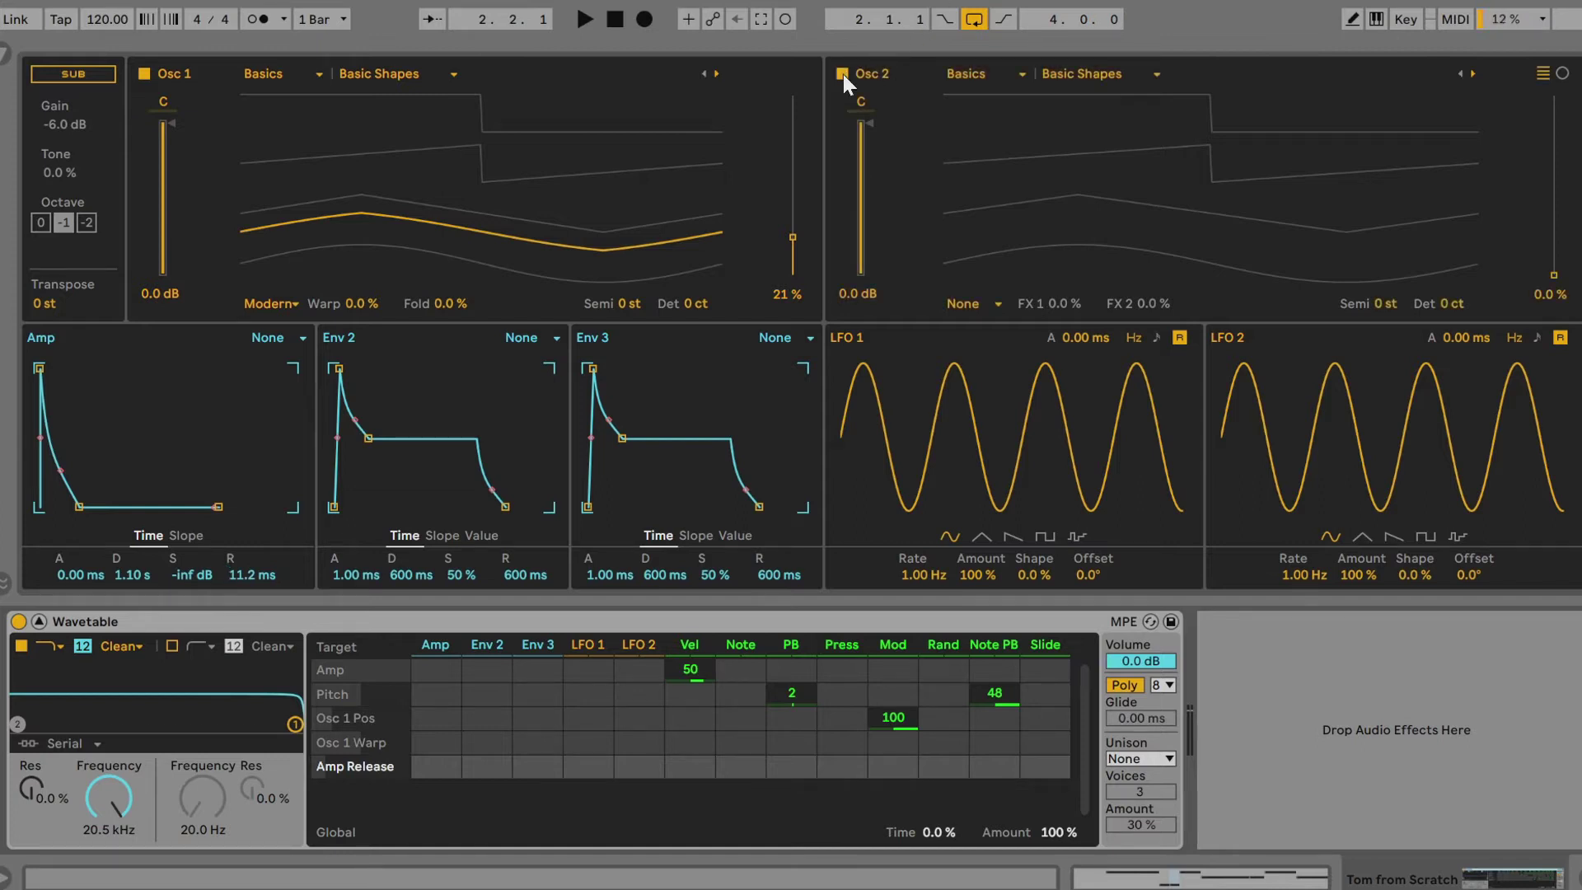
click(1015, 70)
click(979, 244)
click(1100, 74)
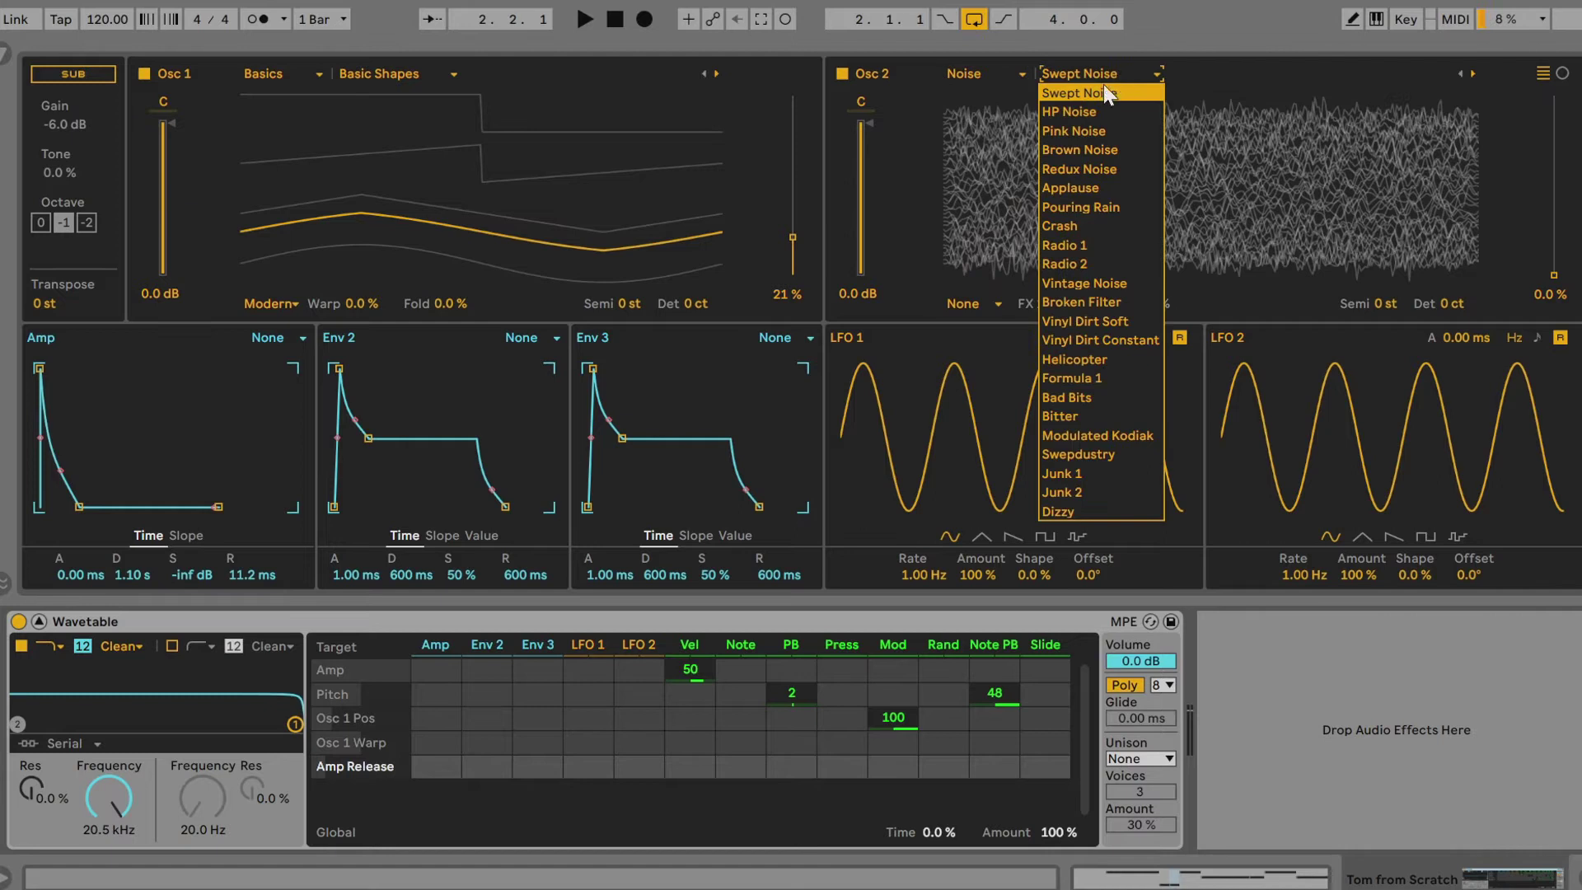
click(1084, 111)
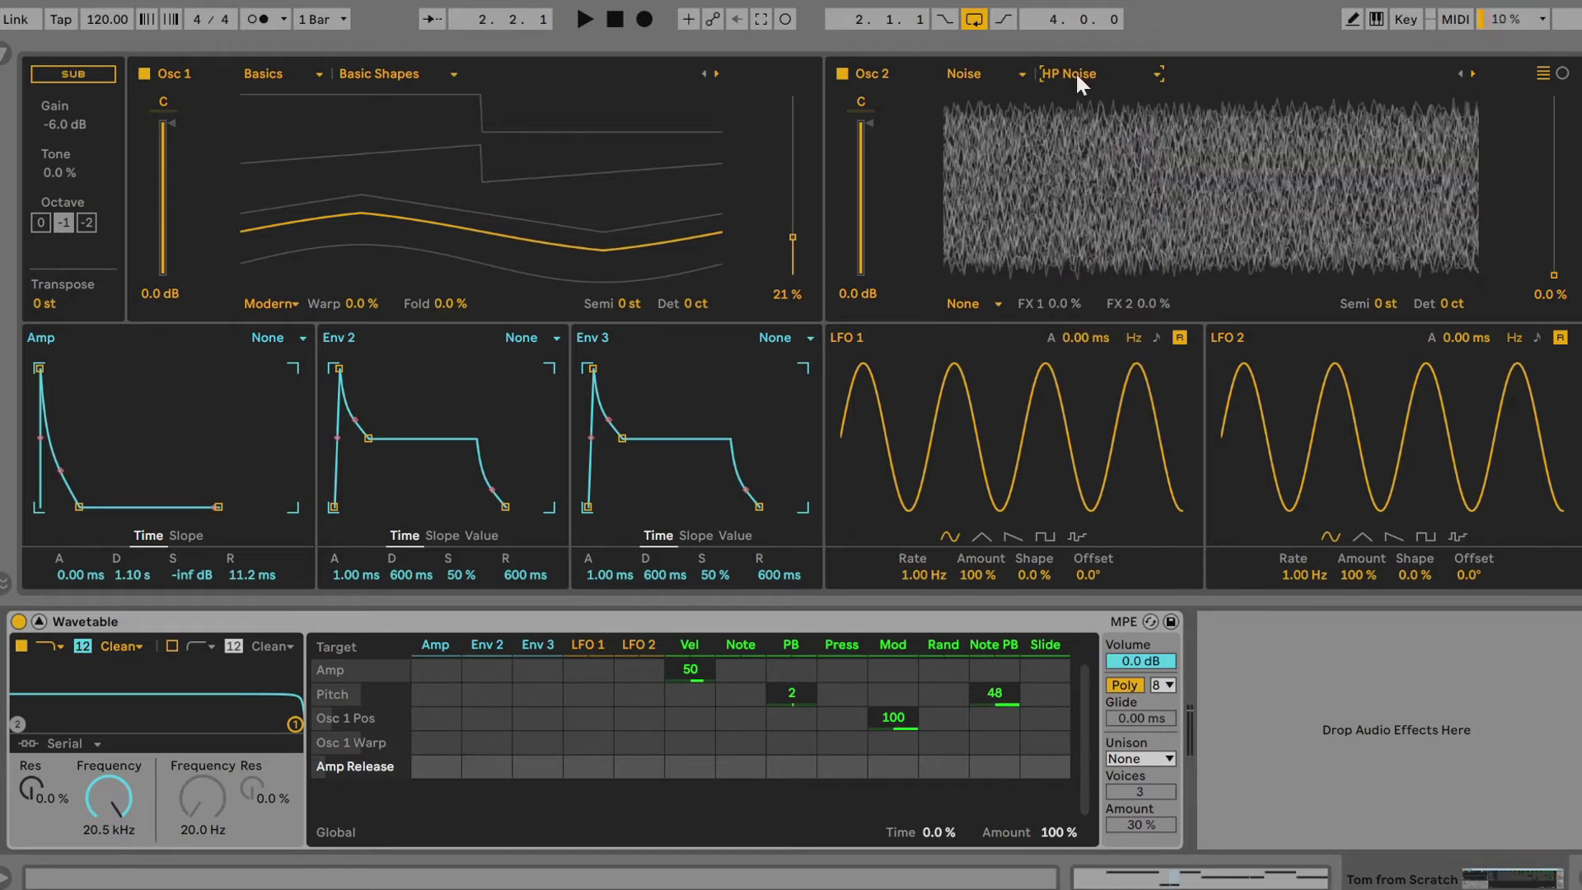
With Oscillator 1 off, apply the Fm effect to Oscillator 2 with Tune and Amt at 100% and set its wavetable position to 68%
click(979, 304)
click(983, 344)
drag(1067, 304, 1153, 264)
click(145, 73)
click(997, 173)
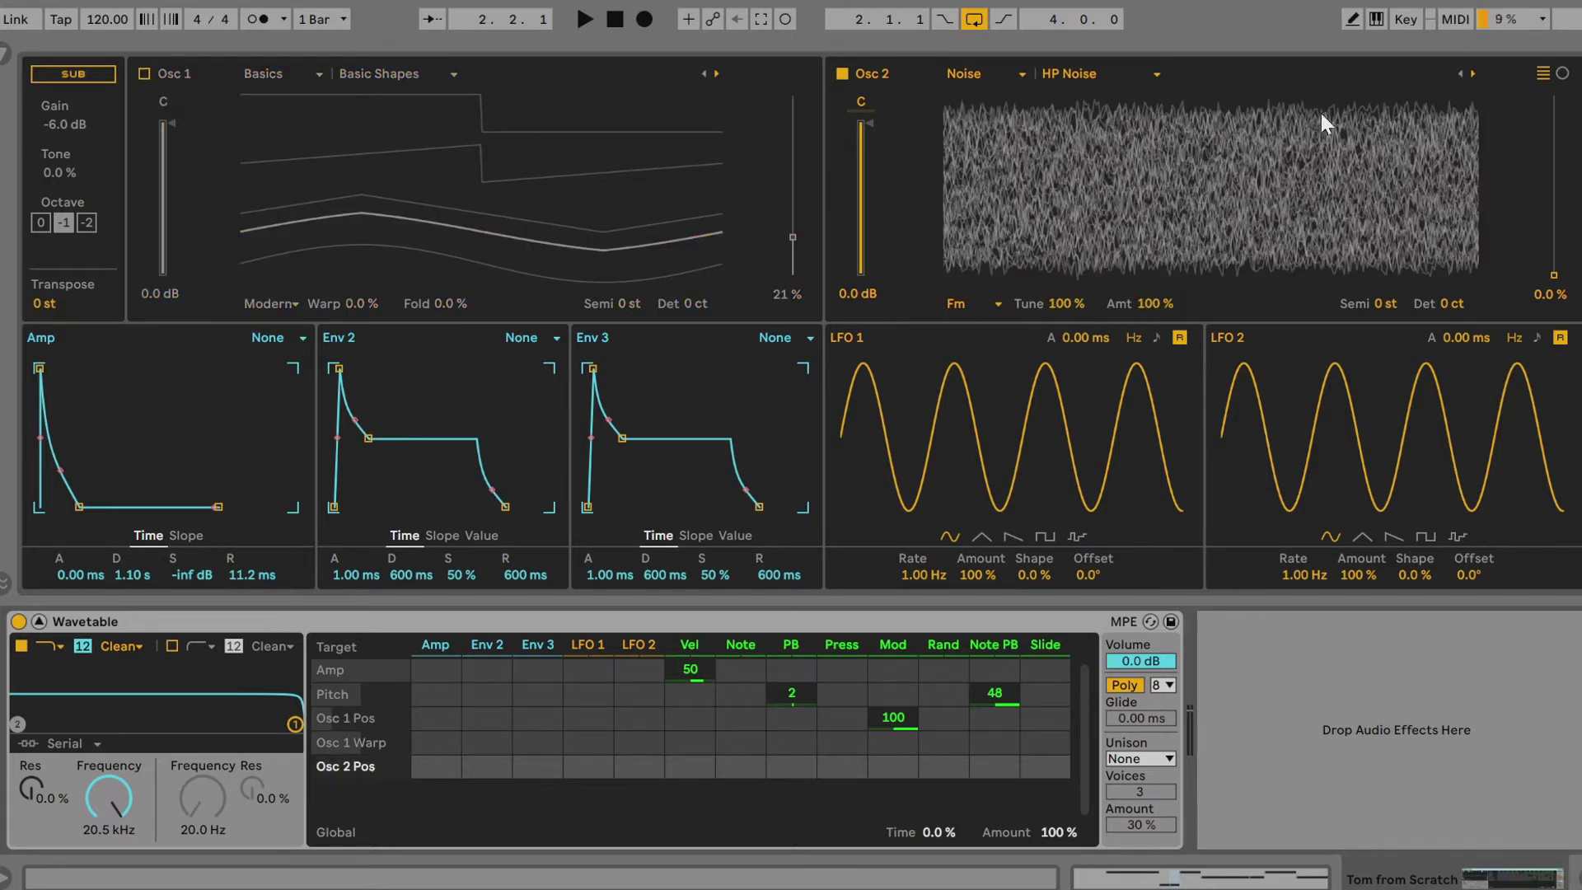
drag(1544, 283, 1544, 205)
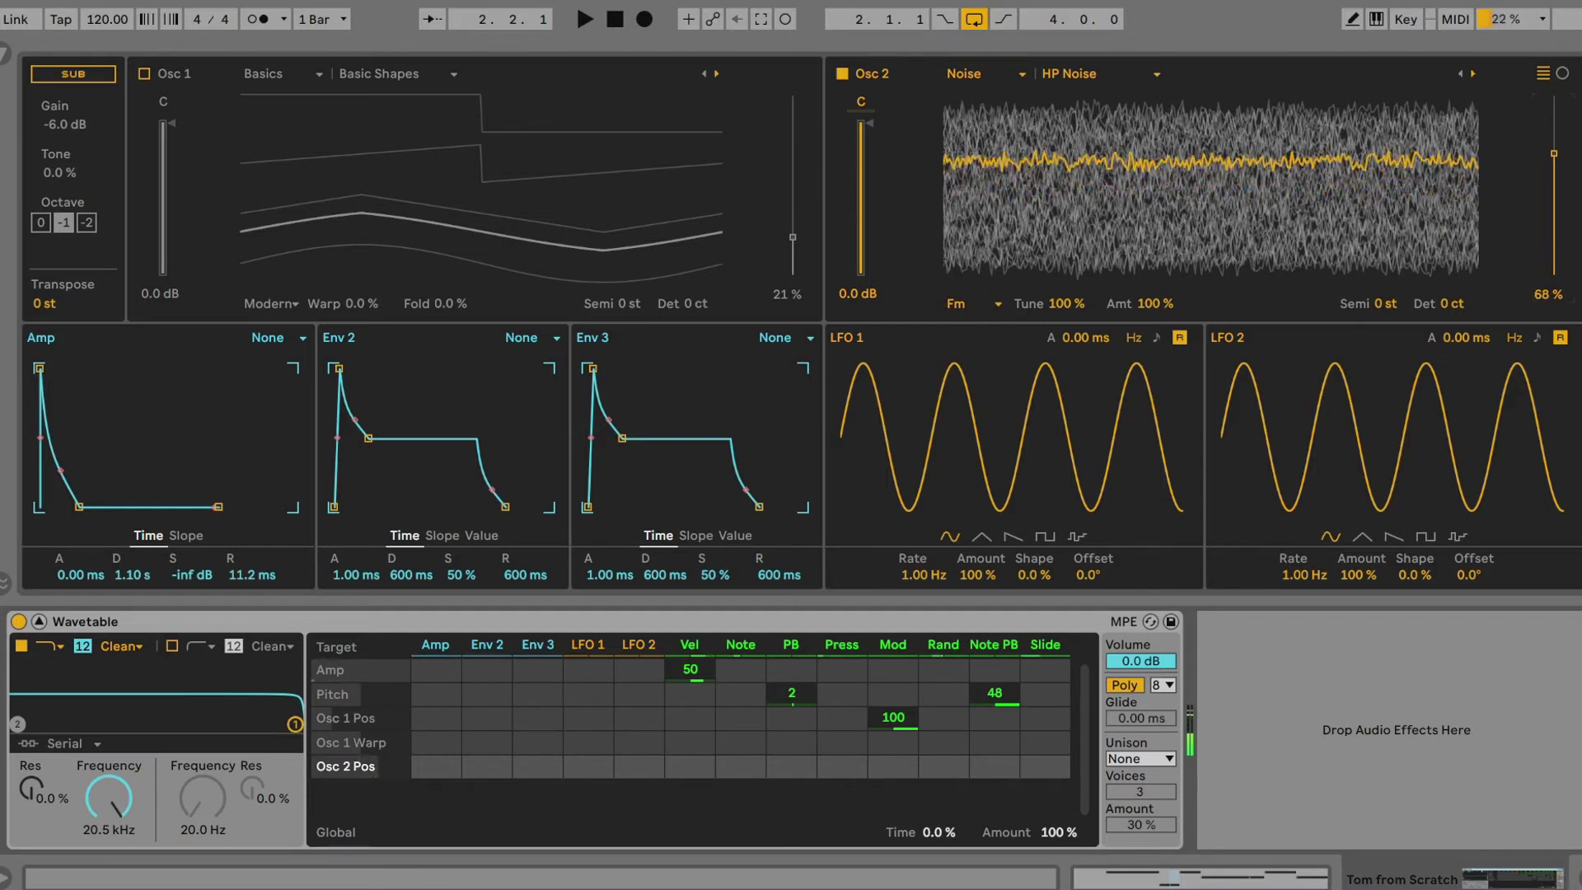
Turn Oscillator 1 and the sub oscillator on, with both gains at -3.0 dB
click(145, 73)
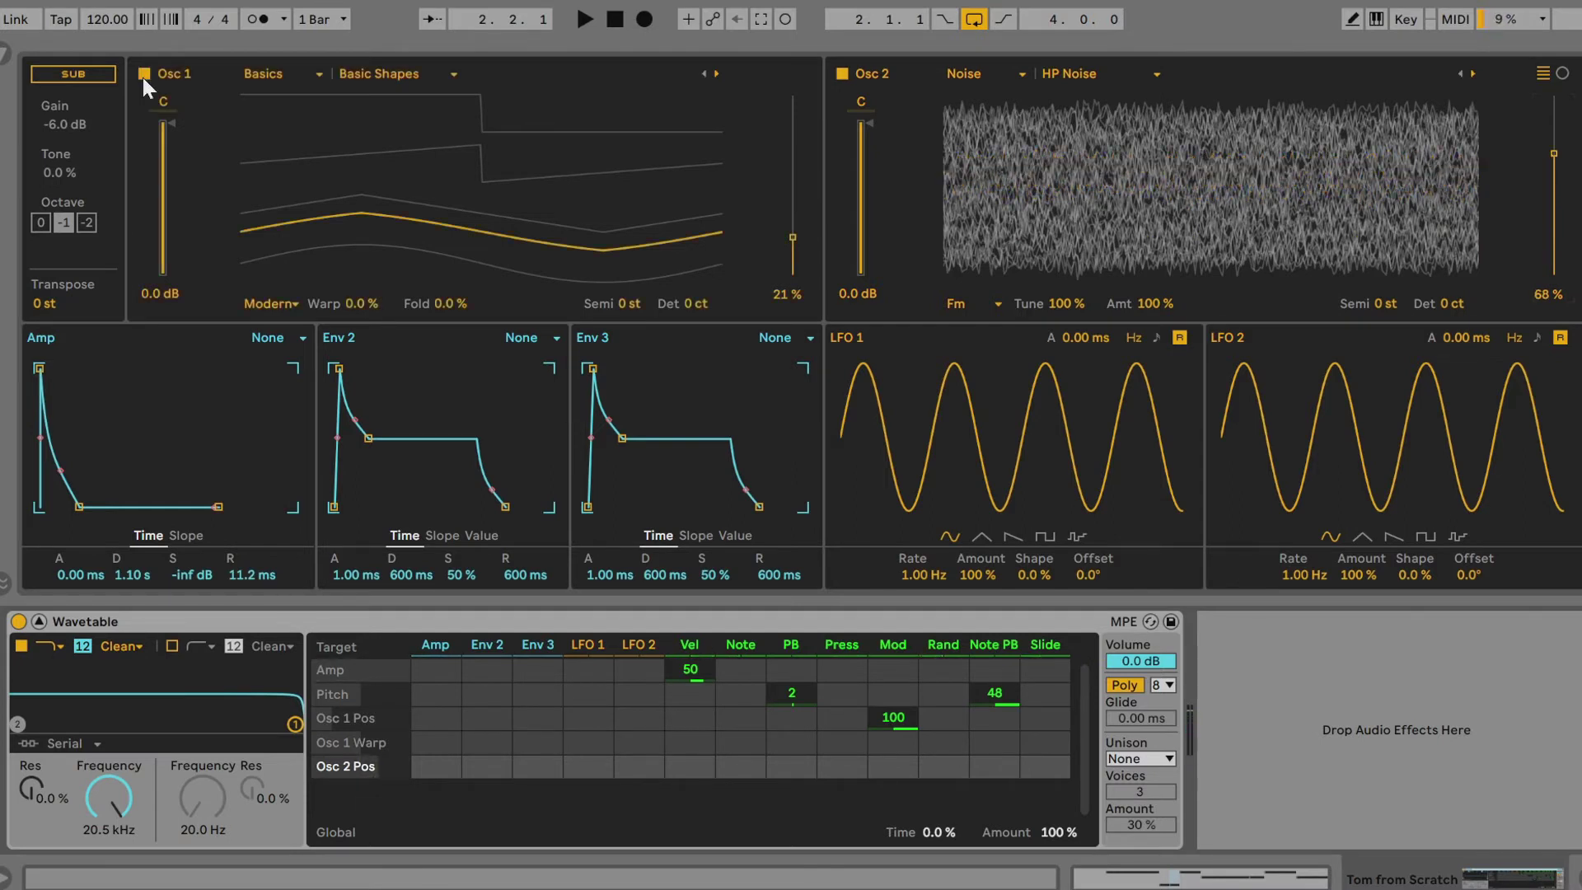
click(83, 70)
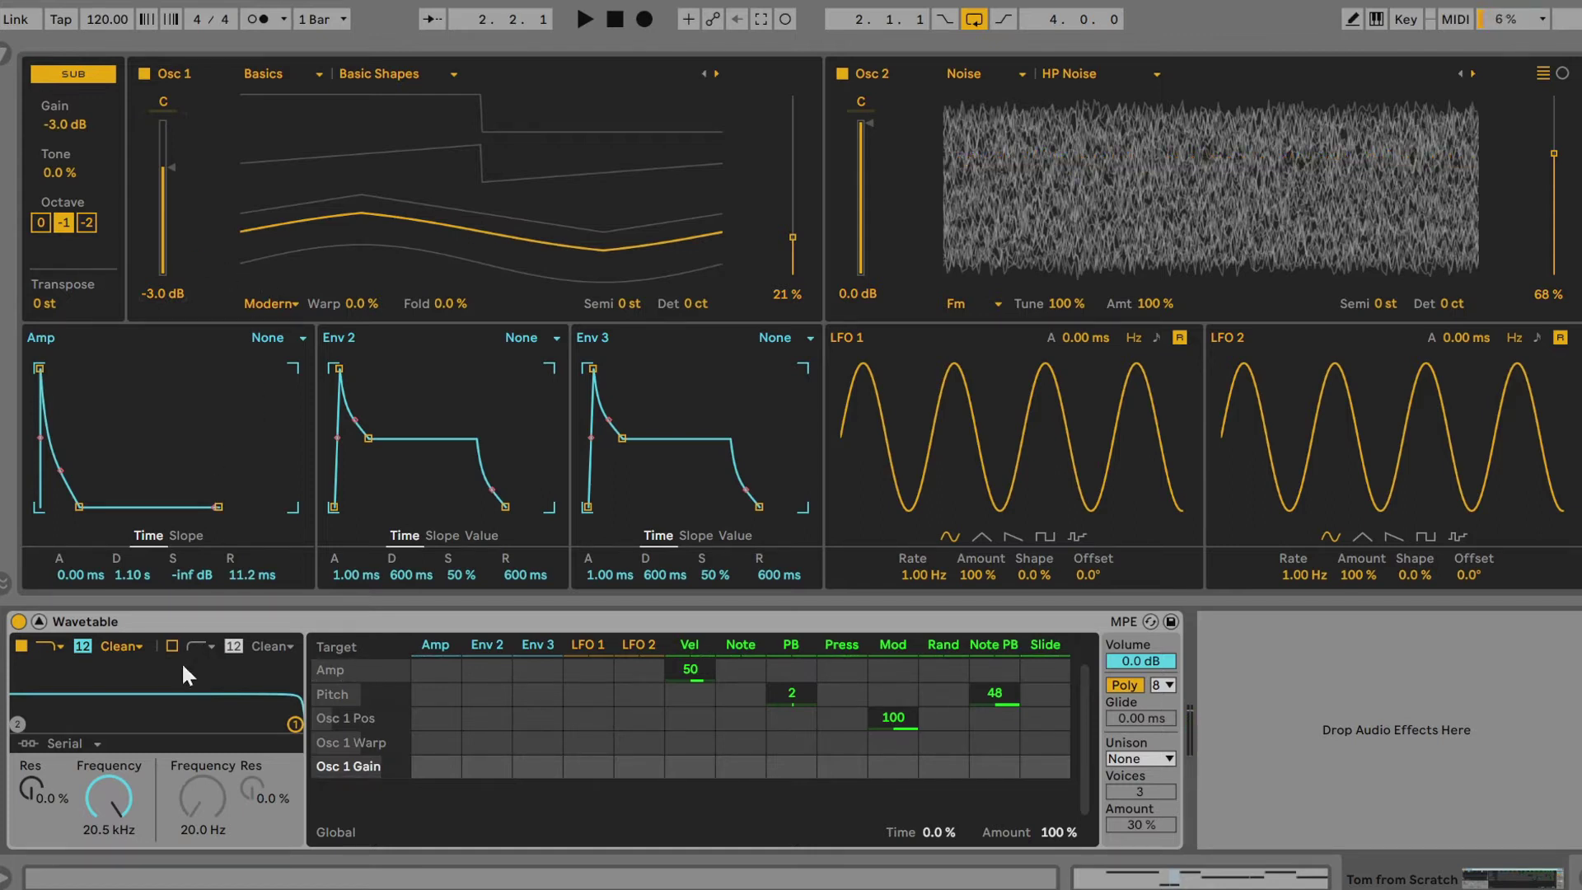
Set the first filter's cutoff frequency to 191 Hz and its resonance to 45%
drag(150, 752, 150, 832)
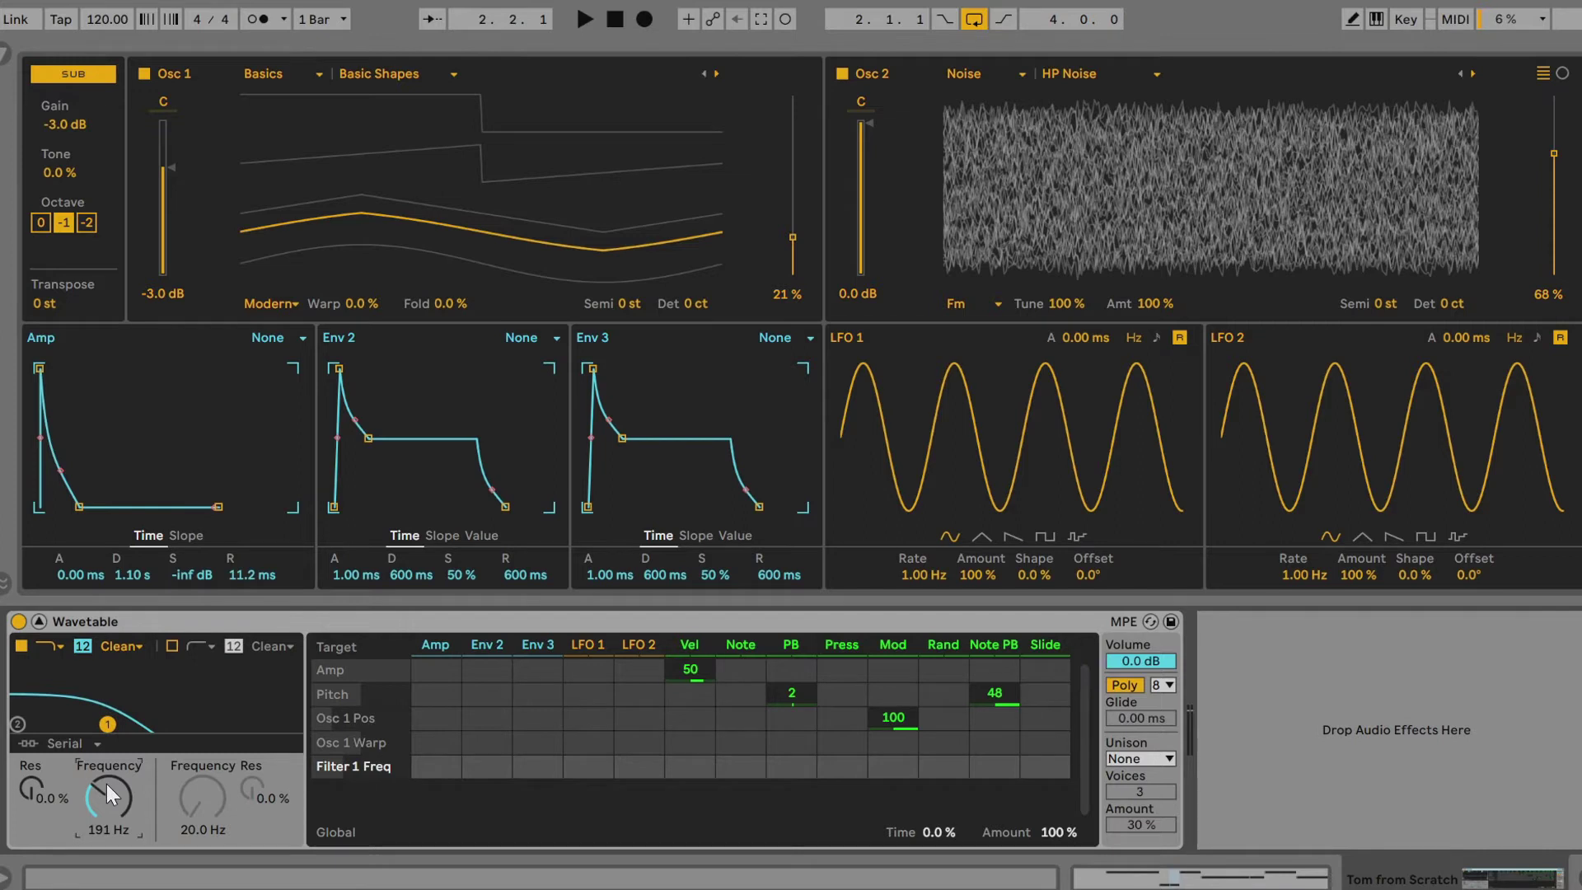
click(35, 796)
drag(34, 795, 34, 742)
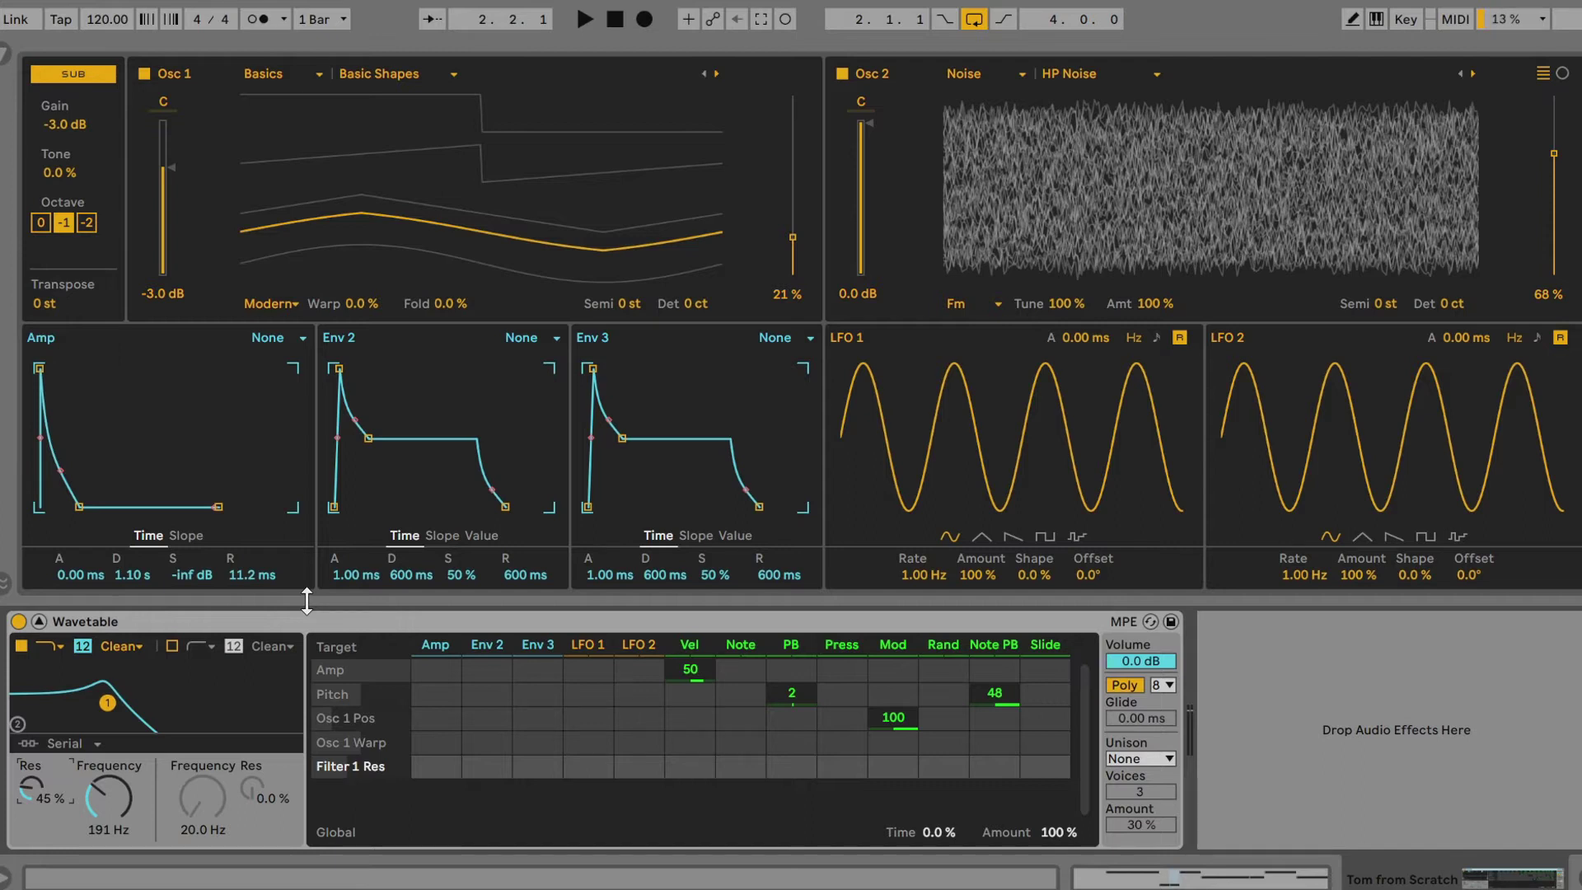
Shape Envelope 2 with 0 ms attack, 89.9 ms decay, 0% sustain and 1.50 ms release
click(394, 437)
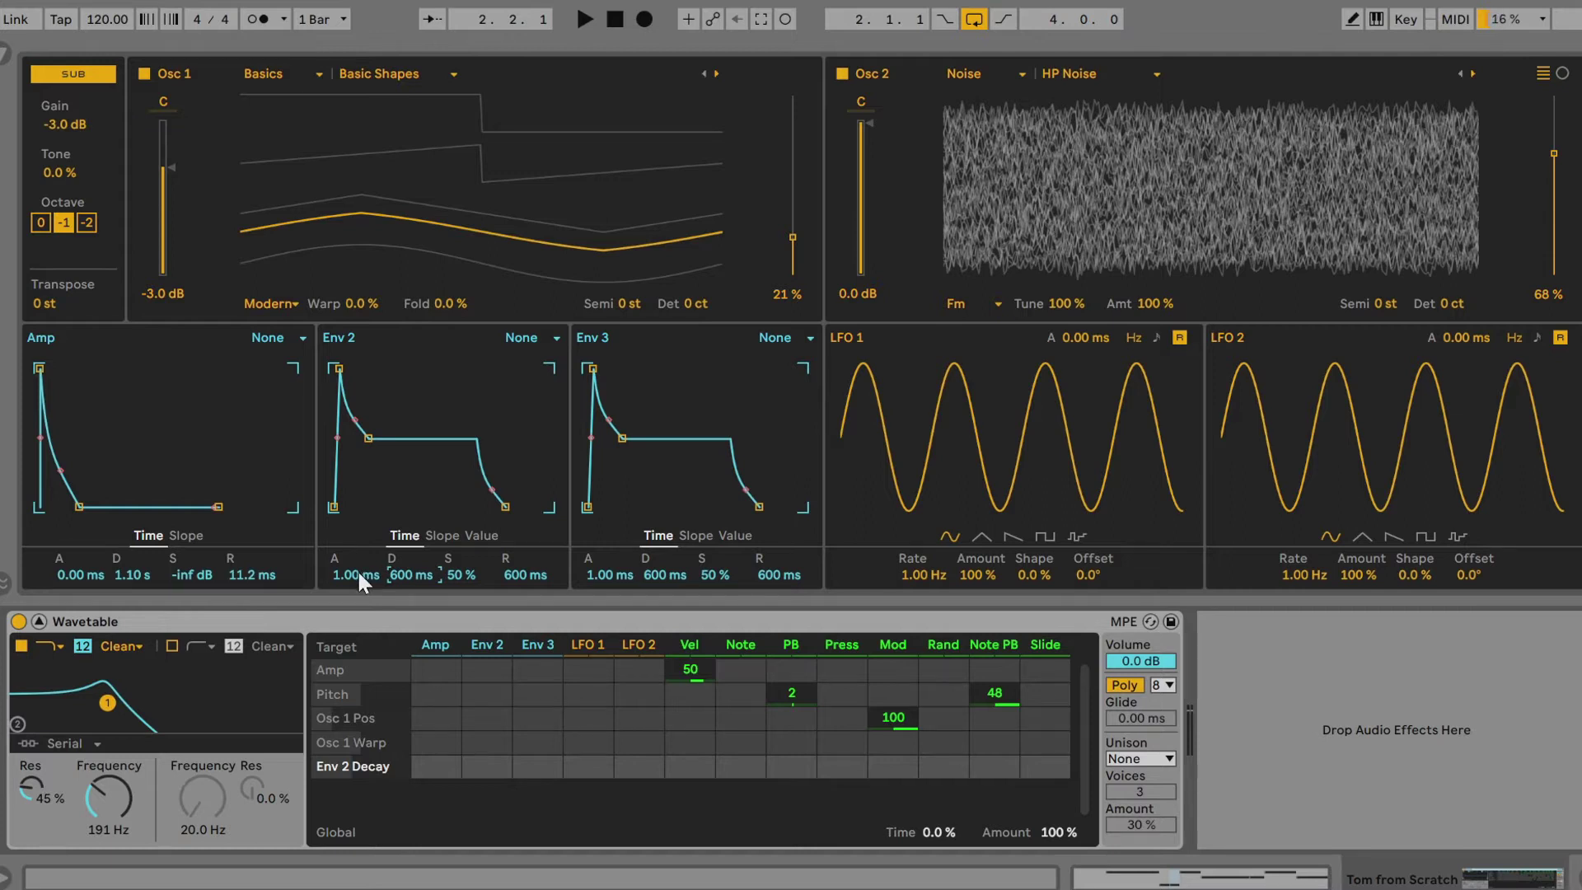
drag(368, 438, 354, 438)
drag(338, 368, 334, 368)
drag(463, 574, 463, 614)
drag(527, 574, 528, 627)
drag(412, 575, 412, 587)
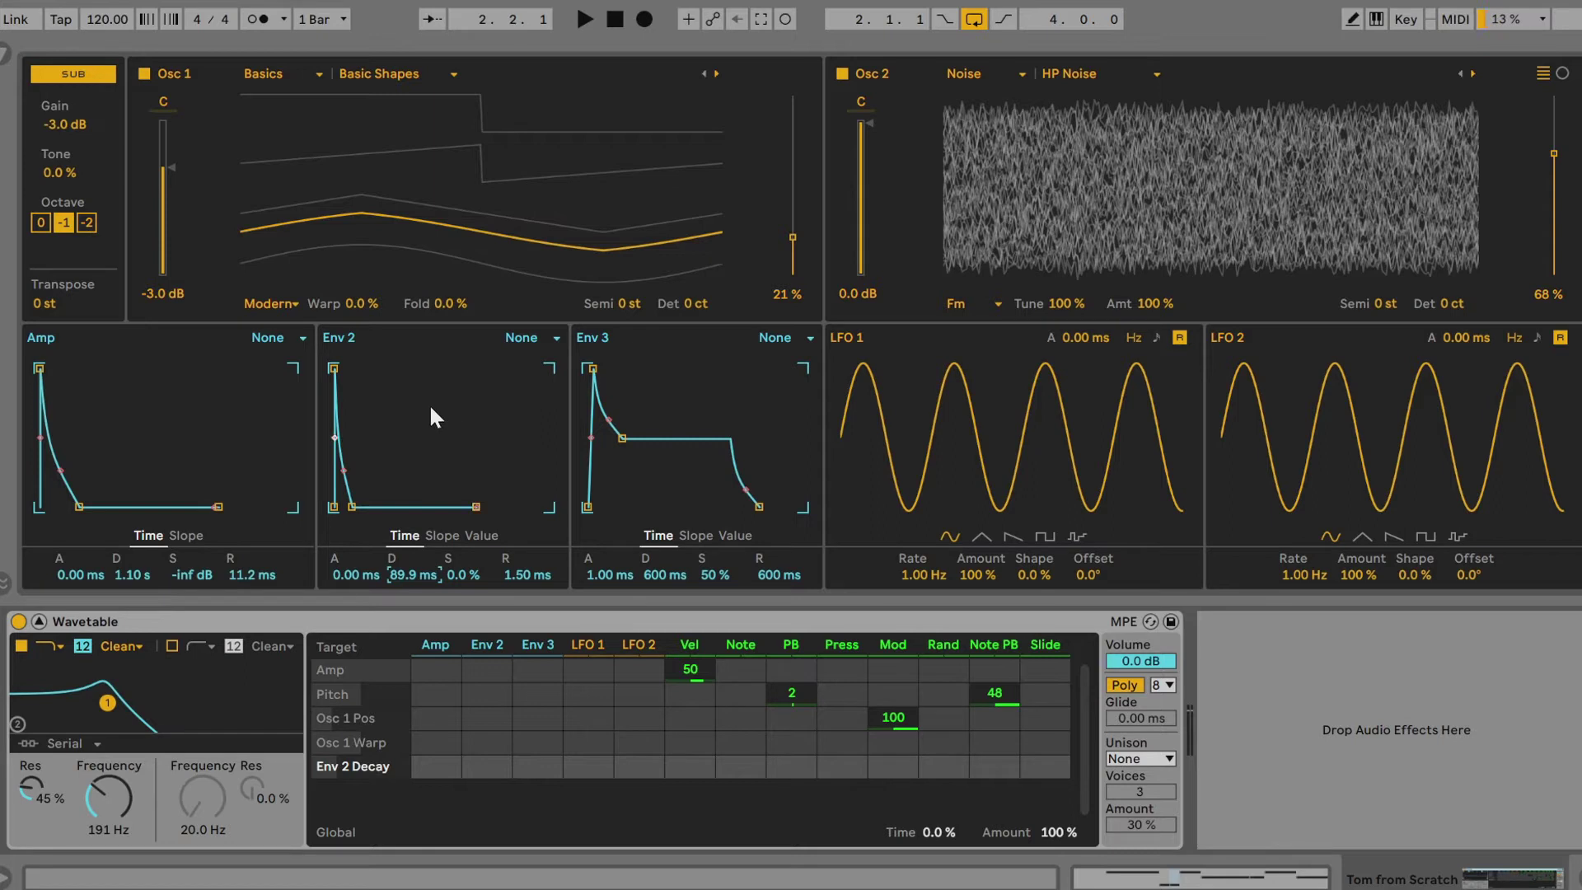
Modulate Filter 1 frequency by 64 and Oscillator 2 gain by 100 with Envelope 2
click(106, 794)
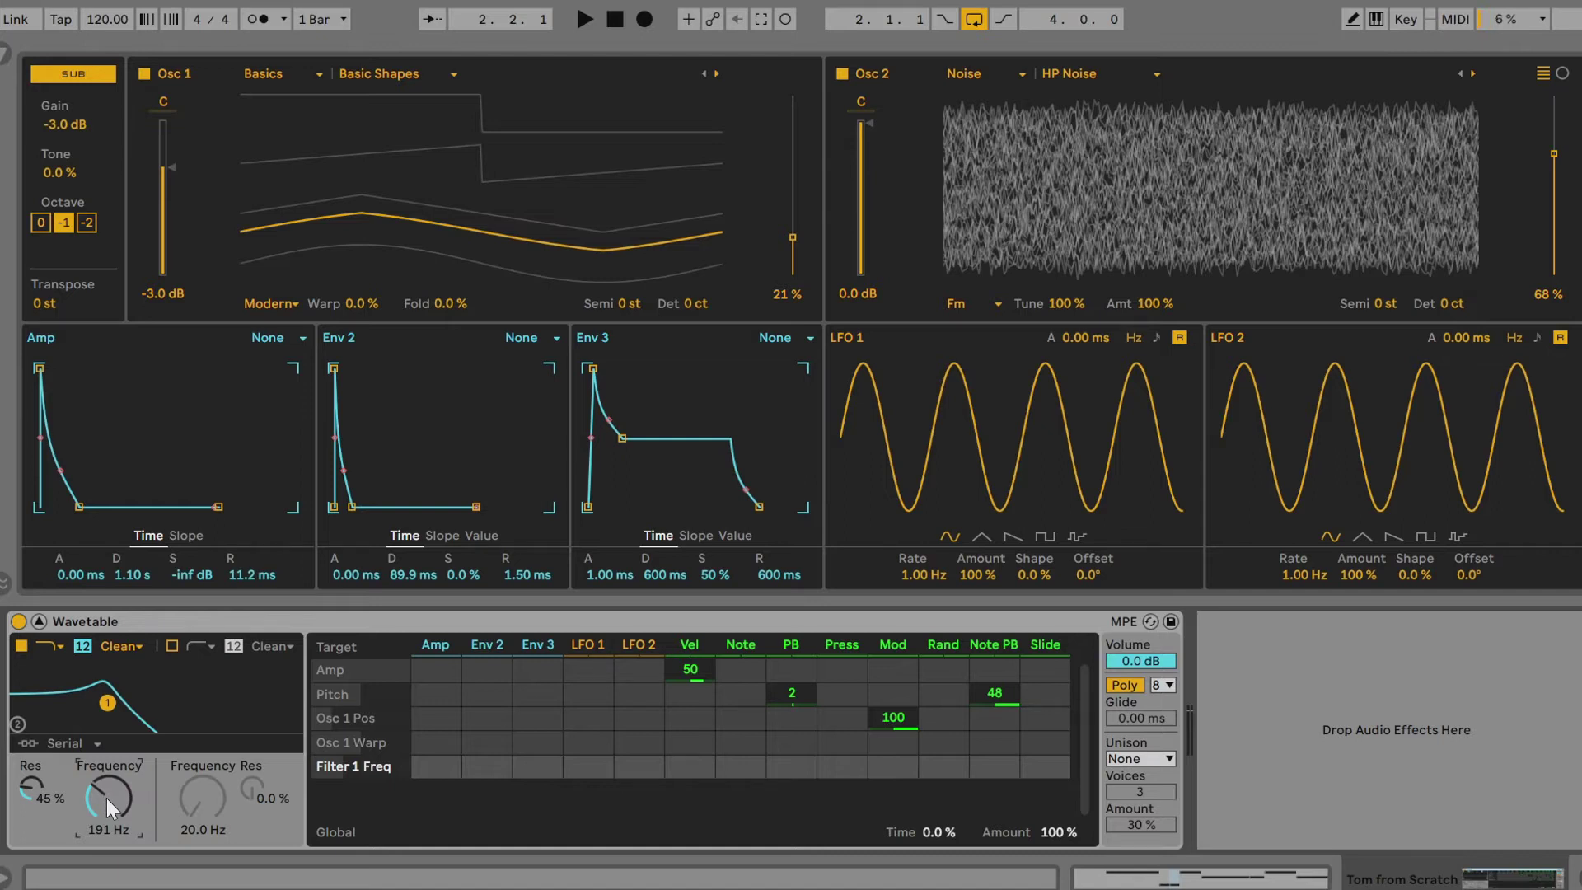
drag(487, 765, 487, 710)
click(861, 294)
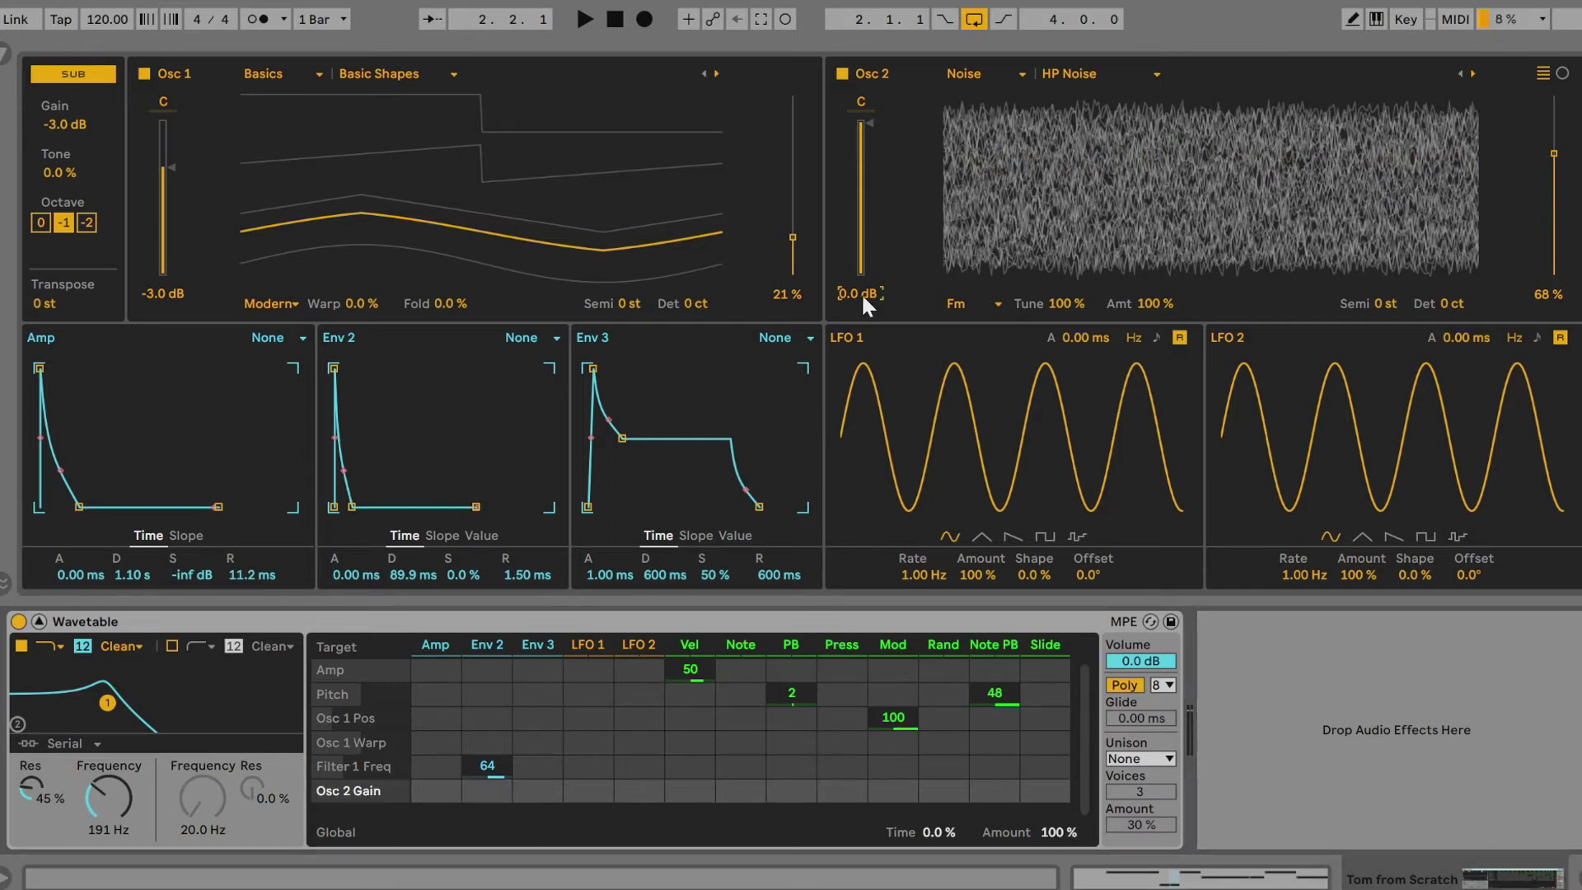
drag(488, 789, 489, 791)
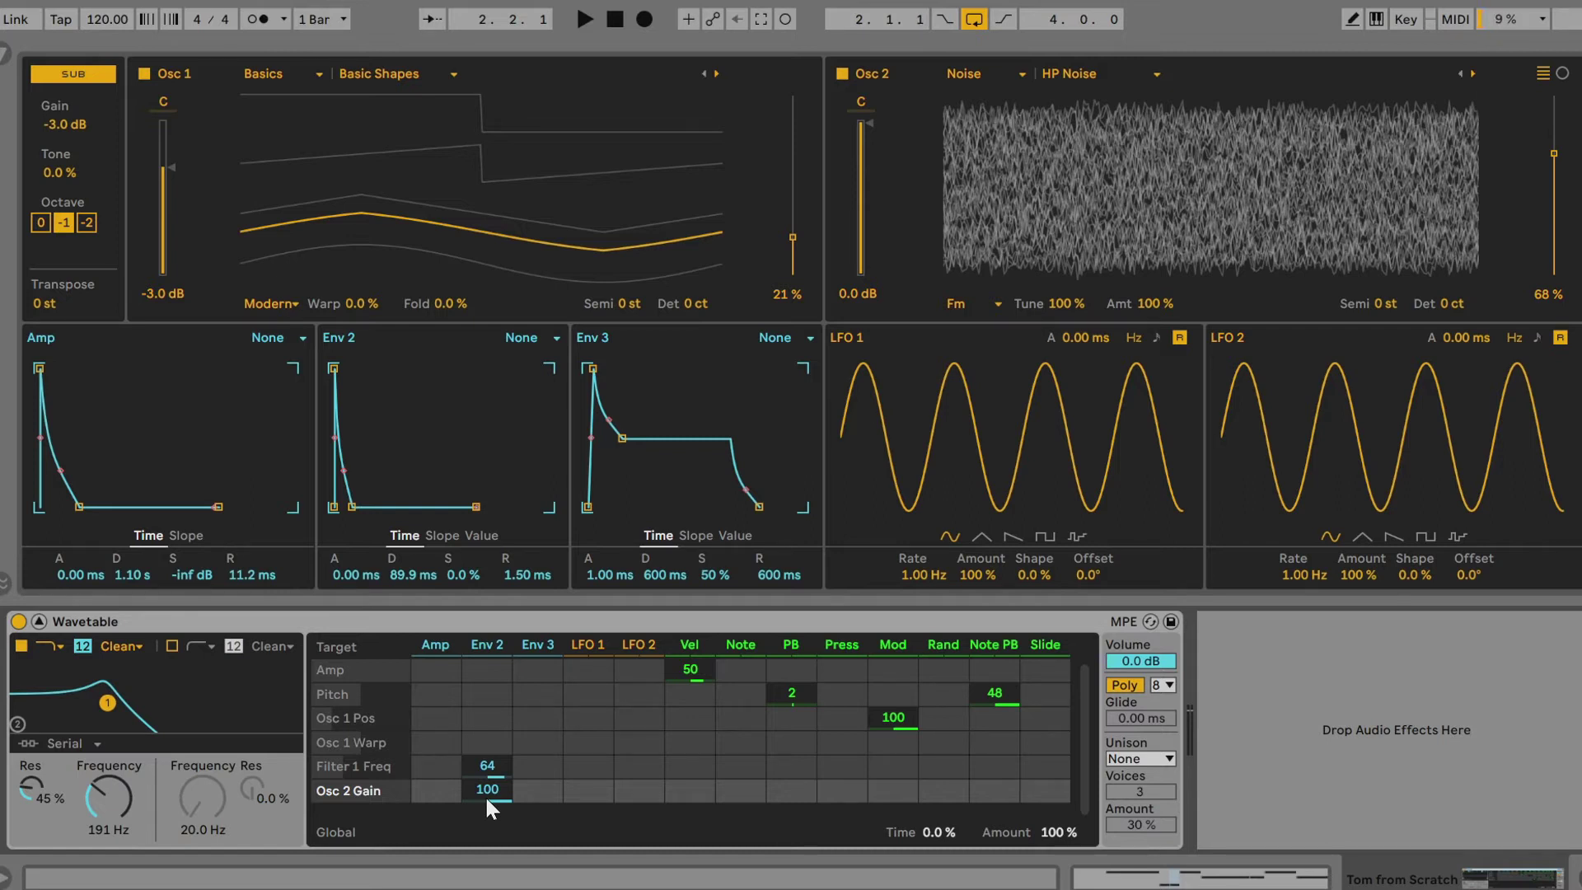
mouse_move(485, 794)
mouse_down()
mouse_move(485, 880)
mouse_move(485, 814)
mouse_up()
Shape Envelope 3 with 0 ms attack, 212 ms decay, 0% sustain and 1.50 ms release
drag(607, 580, 608, 593)
drag(698, 574, 698, 610)
drag(786, 576, 787, 626)
drag(654, 571, 654, 608)
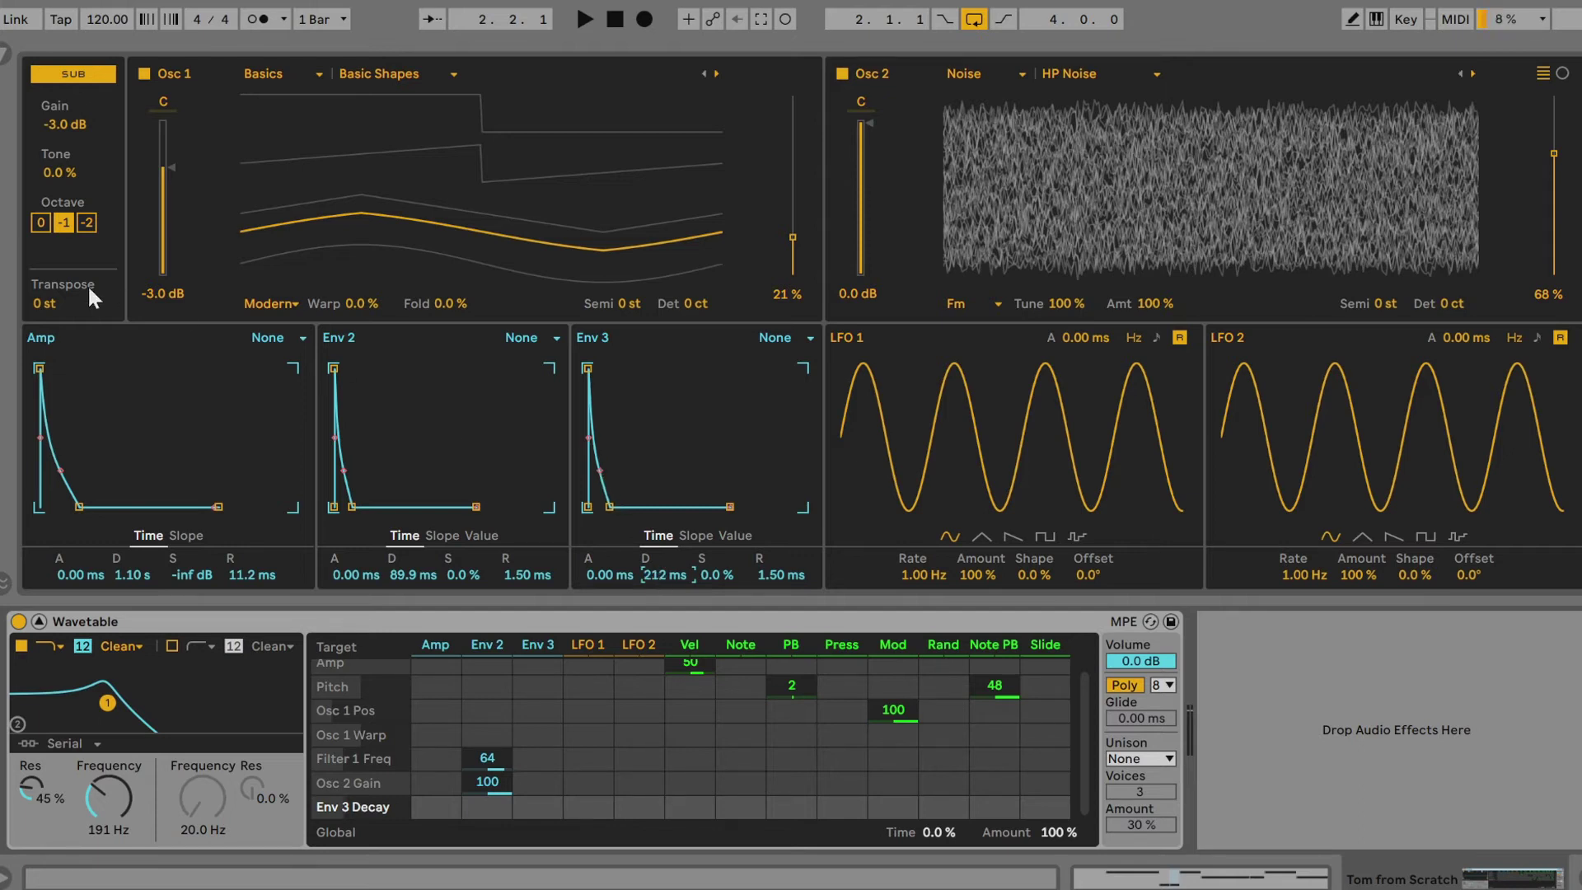
Modulate the overall pitch with Envelope 3 by an amount of 7
click(47, 301)
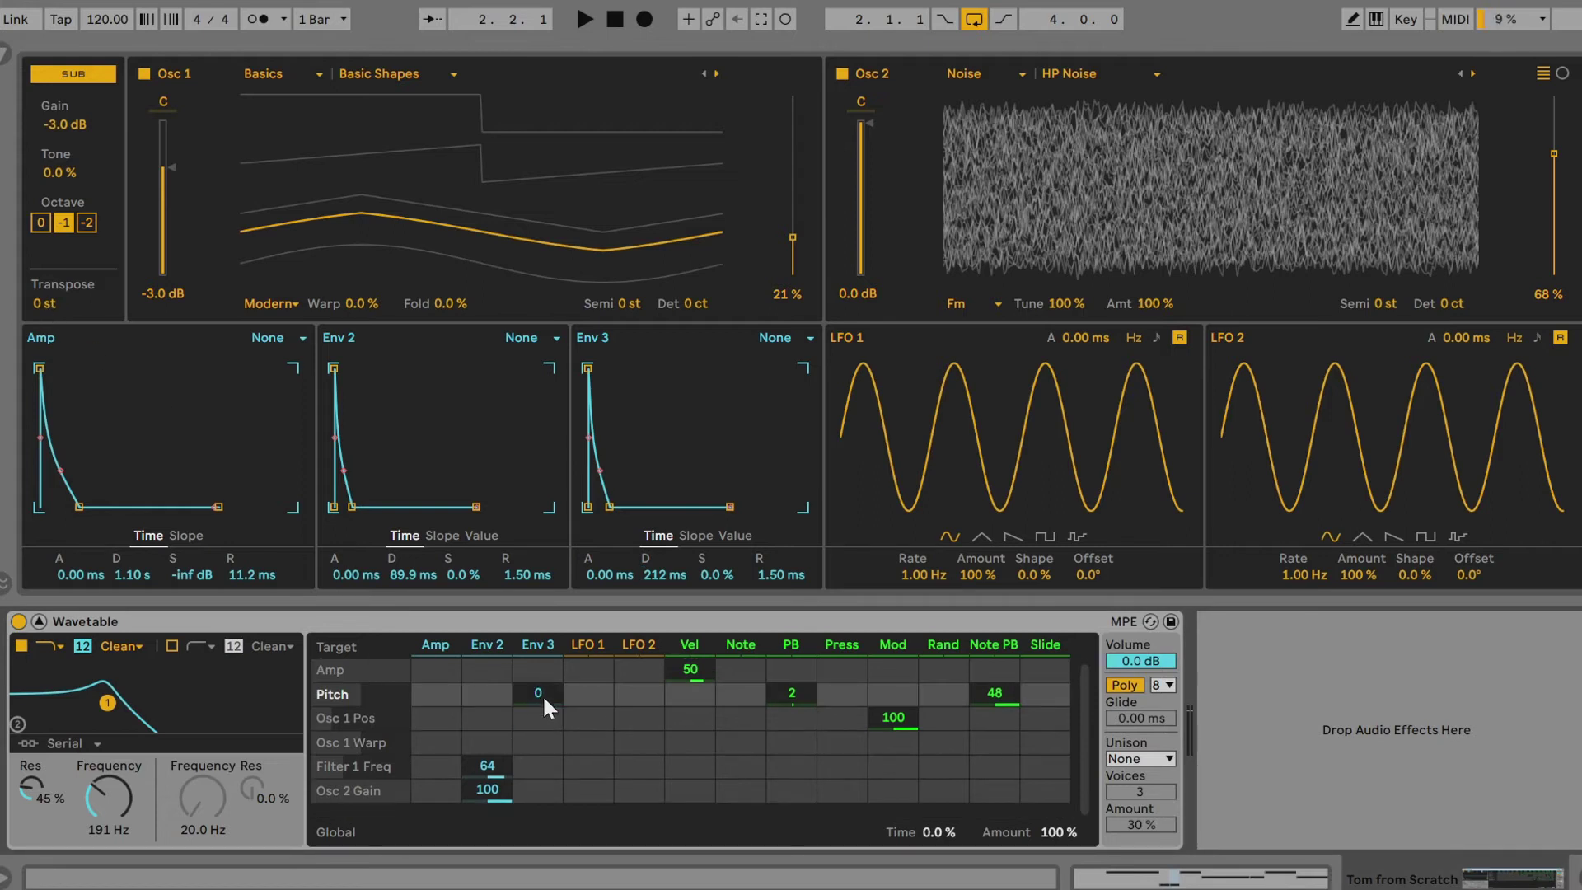
drag(539, 694, 539, 685)
key(Return)
Assign velocity modulation of 70 to Oscillator 1's gain and 100 to Oscillator 2's gain
click(171, 298)
click(171, 294)
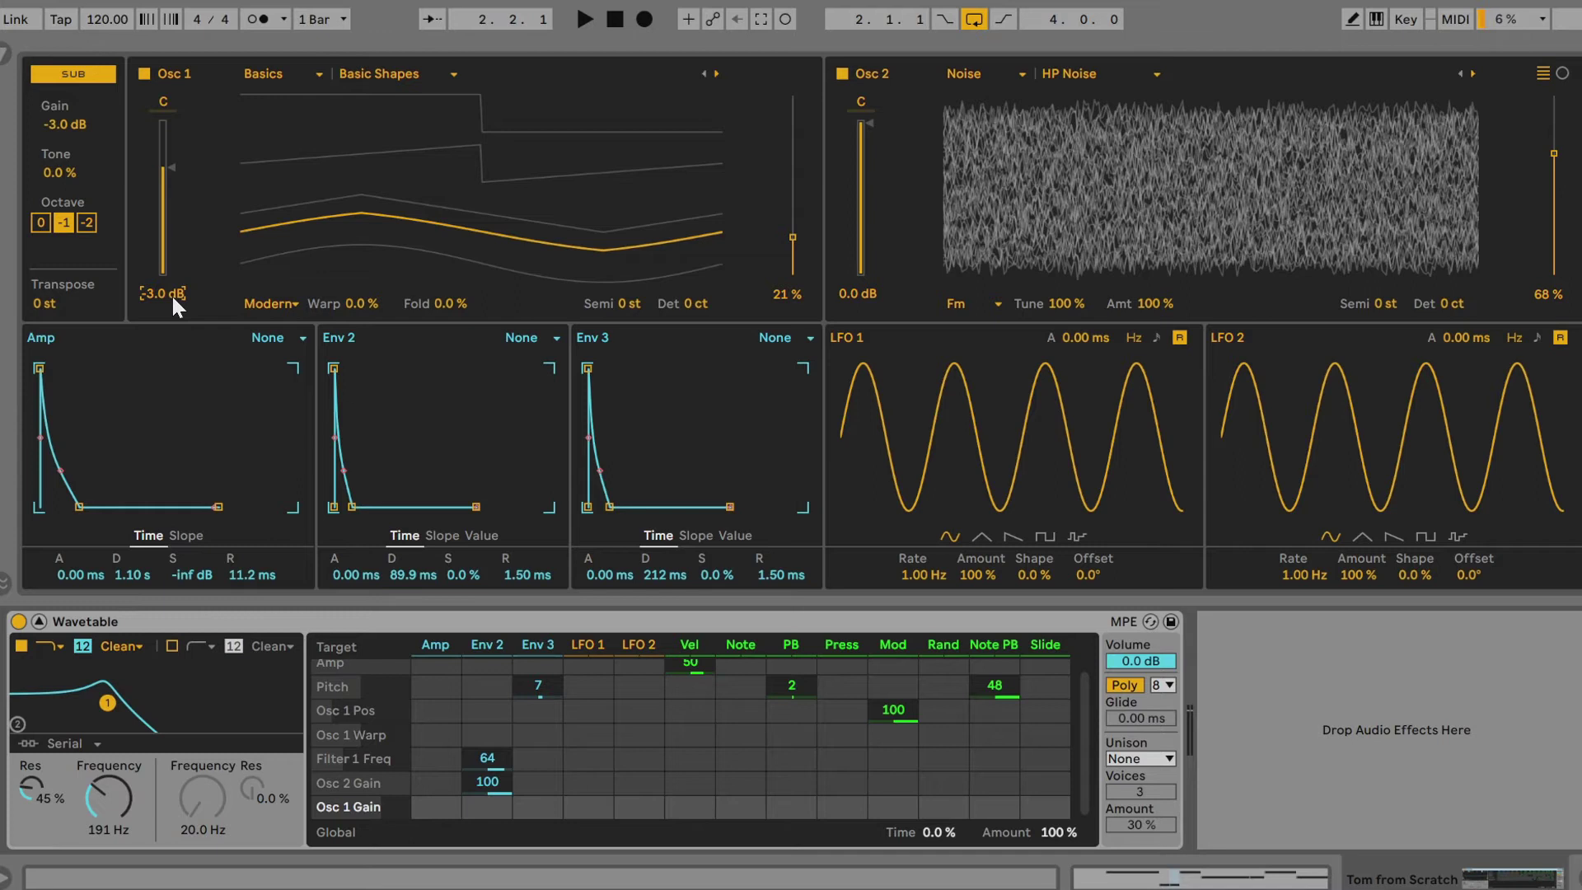
drag(690, 806, 691, 741)
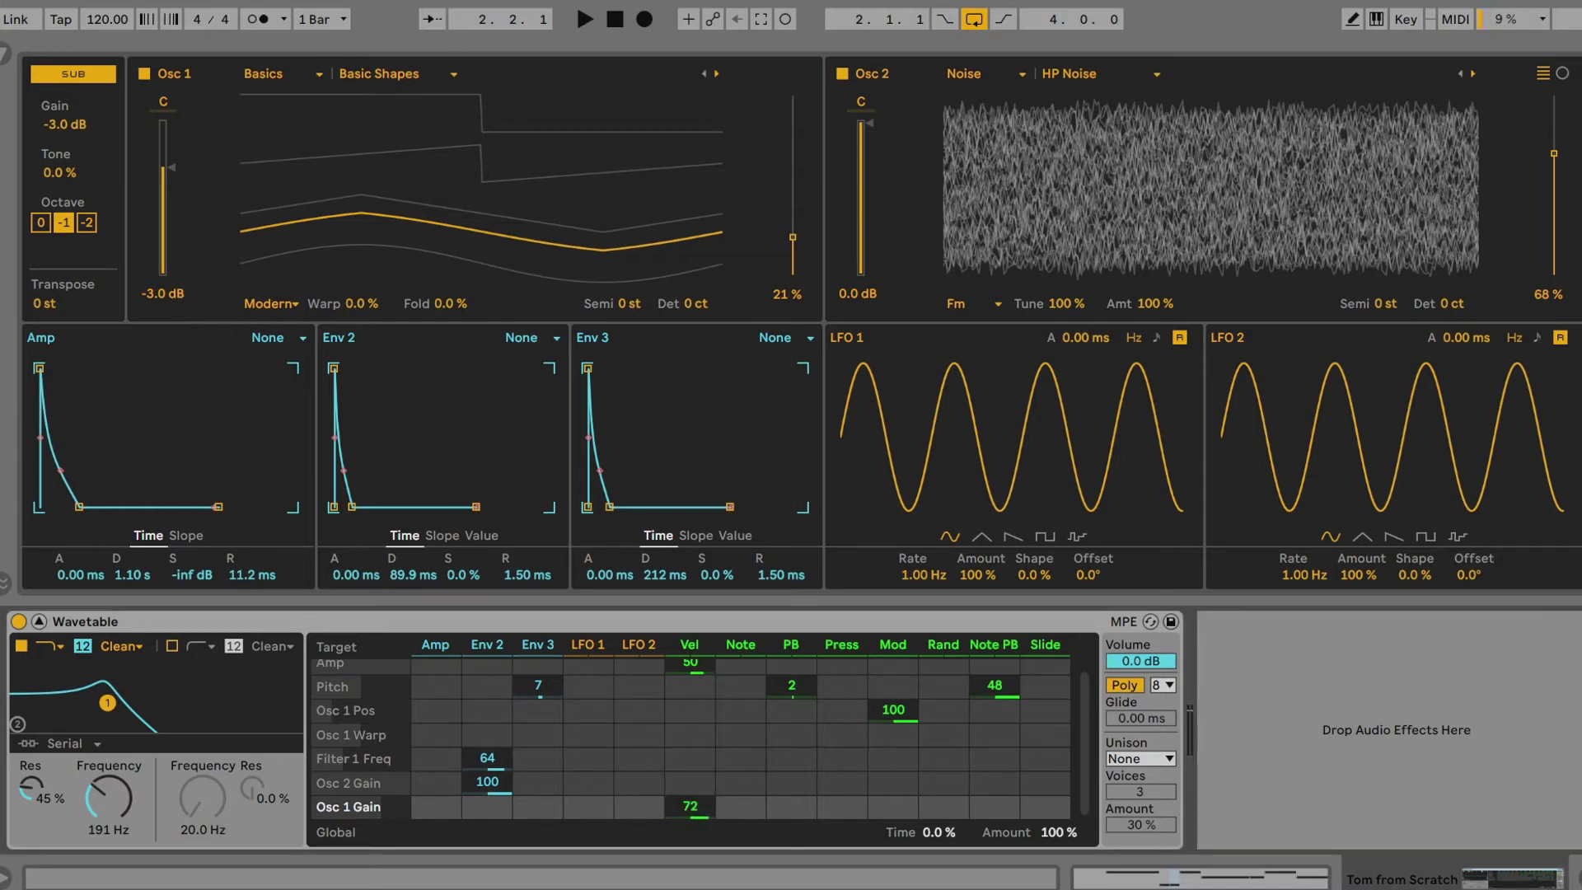
click(852, 293)
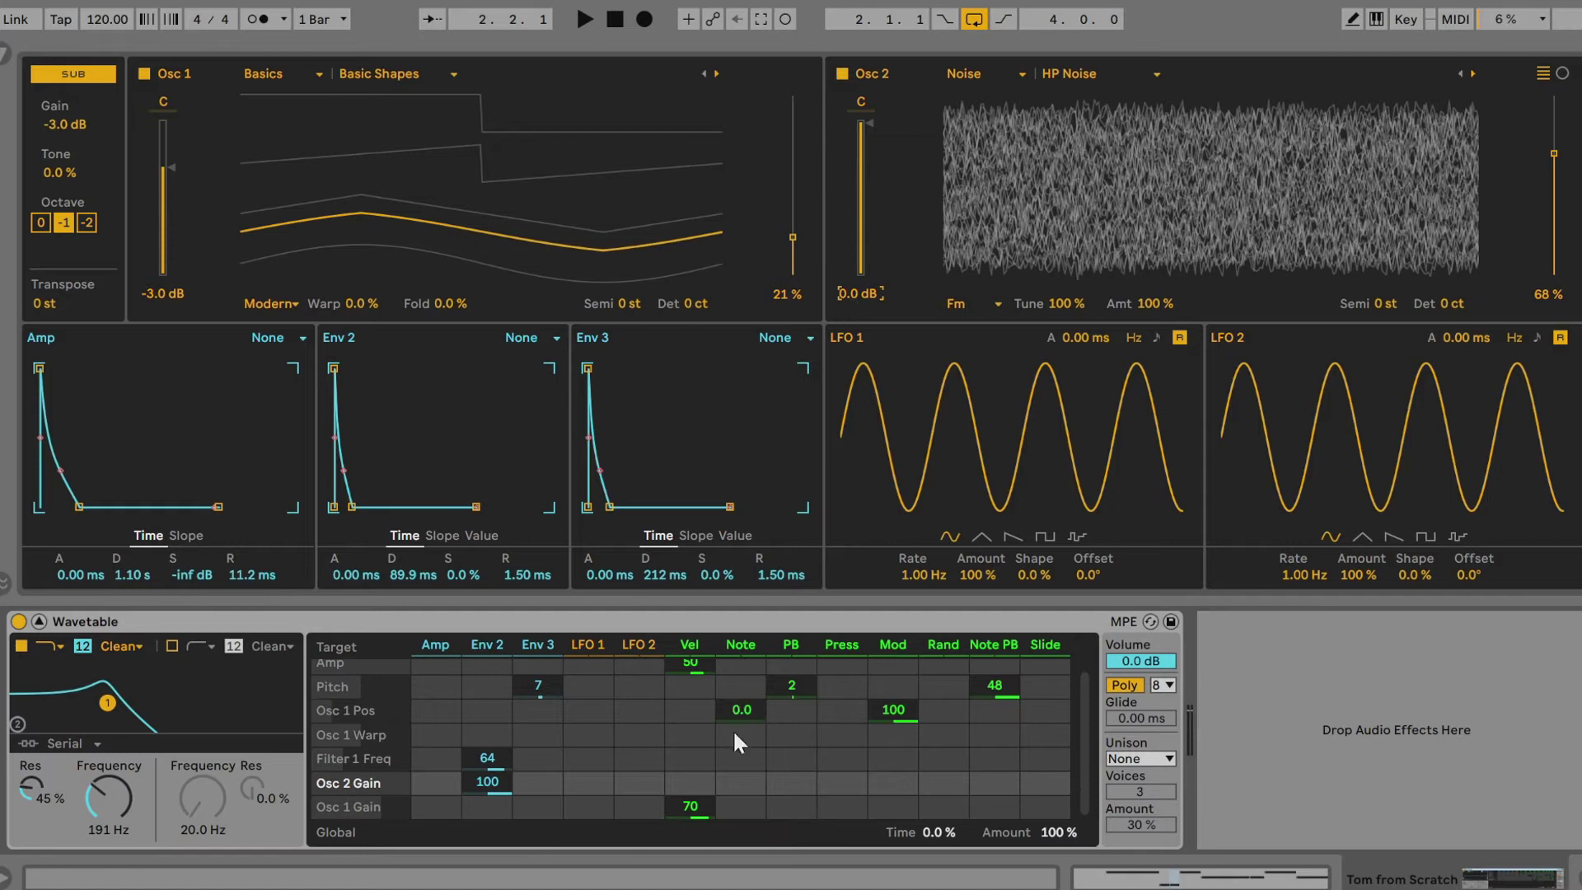
drag(690, 782, 697, 671)
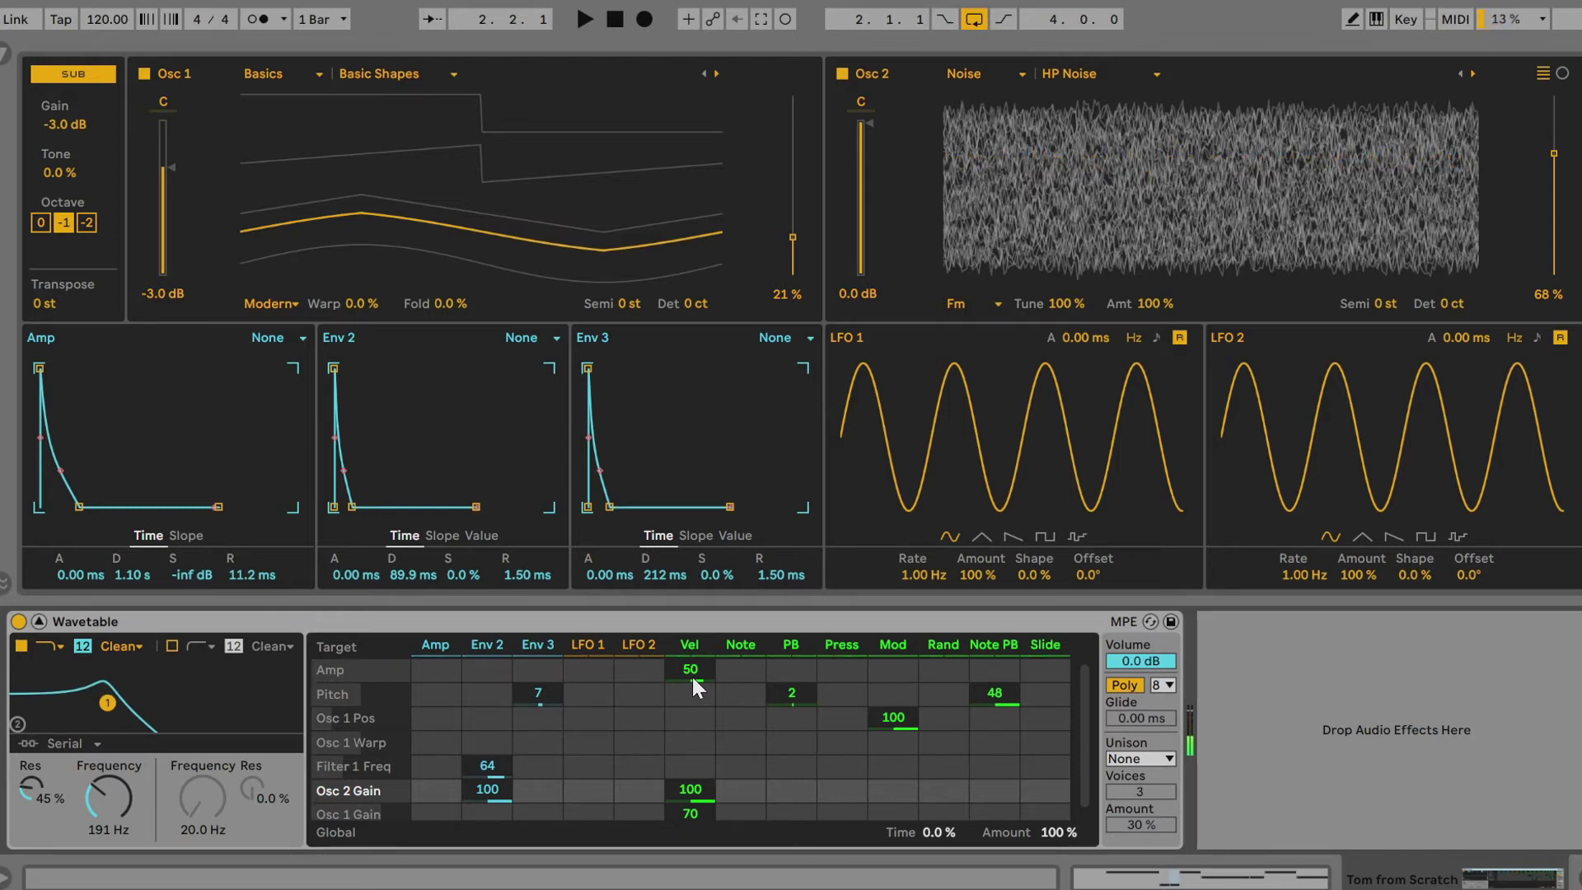
Assign note modulation of 3 to Oscillator 2's pitch and 30 to Filter 1's frequency
click(1384, 305)
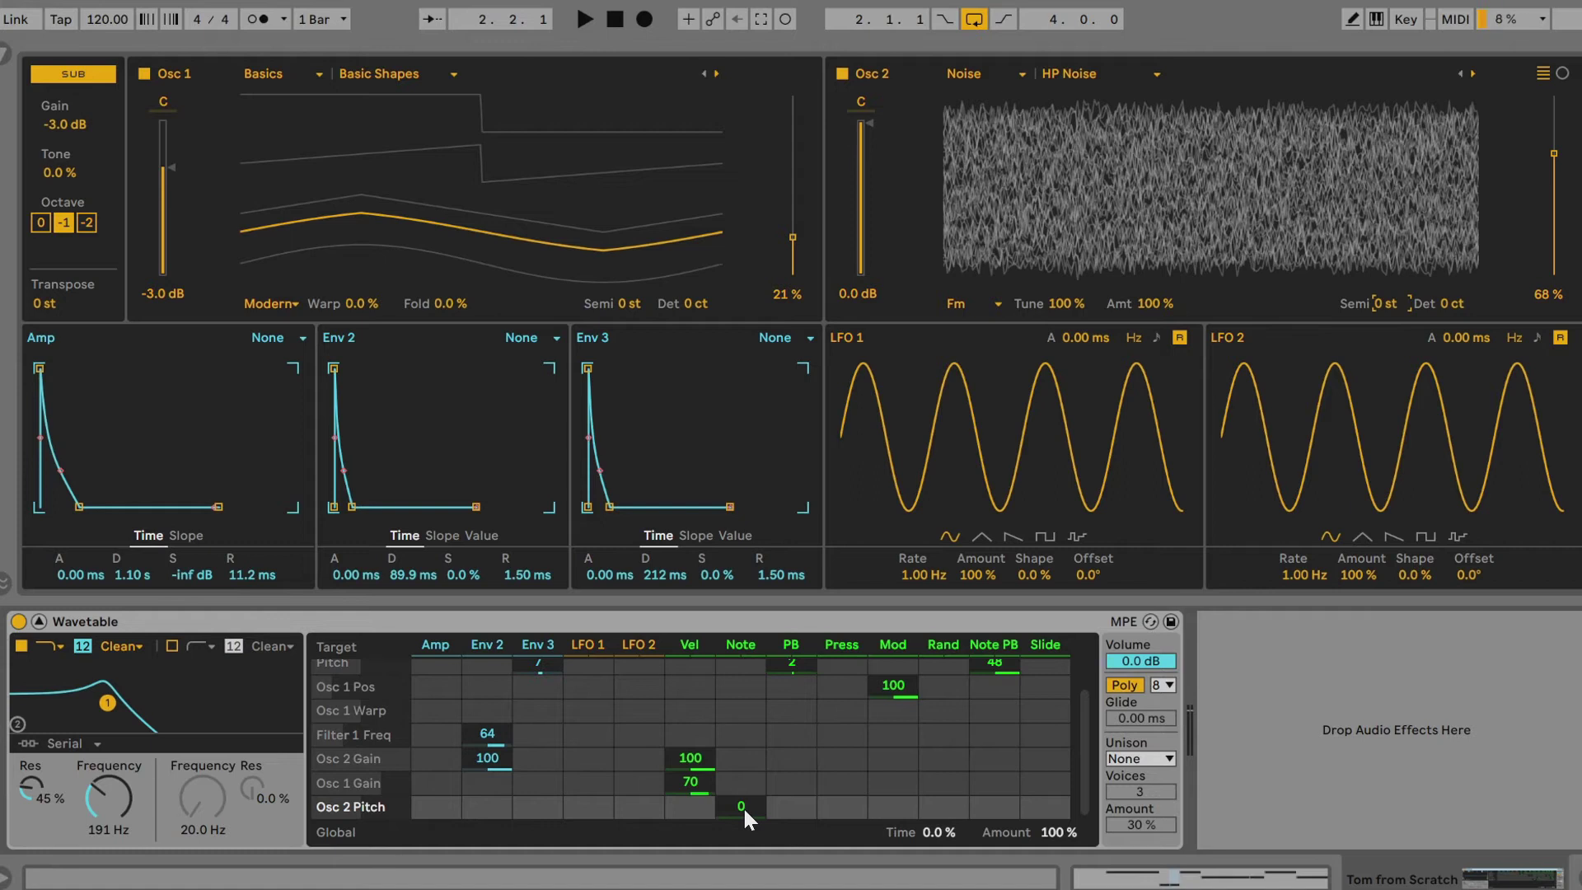
drag(743, 806, 743, 797)
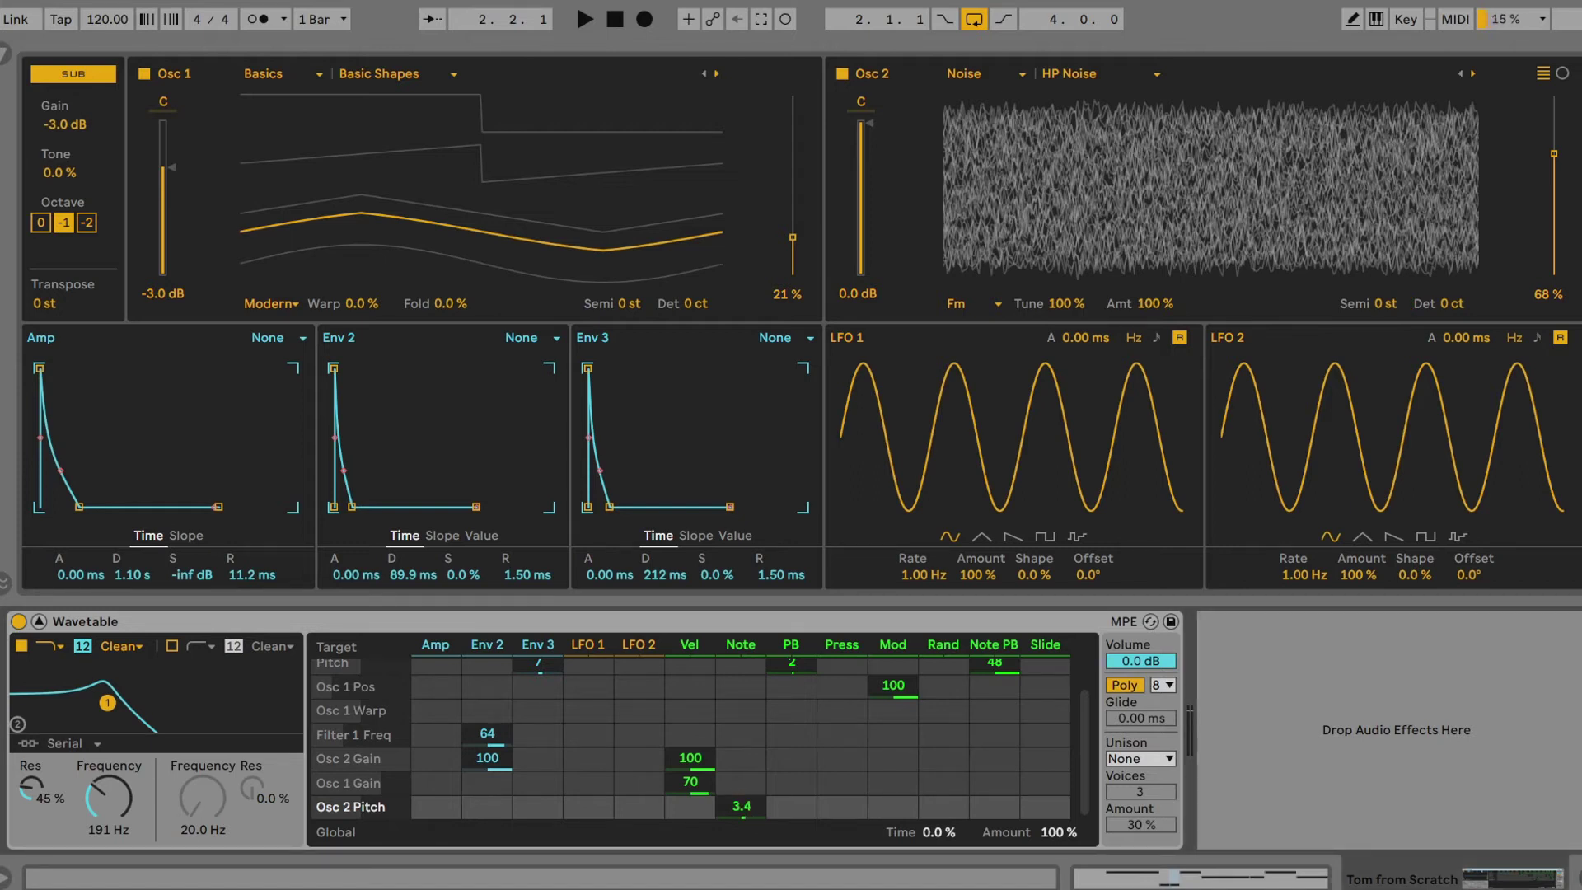
text(3)
key(Return)
text(24)
key(Return)
drag(740, 807, 741, 824)
click(105, 794)
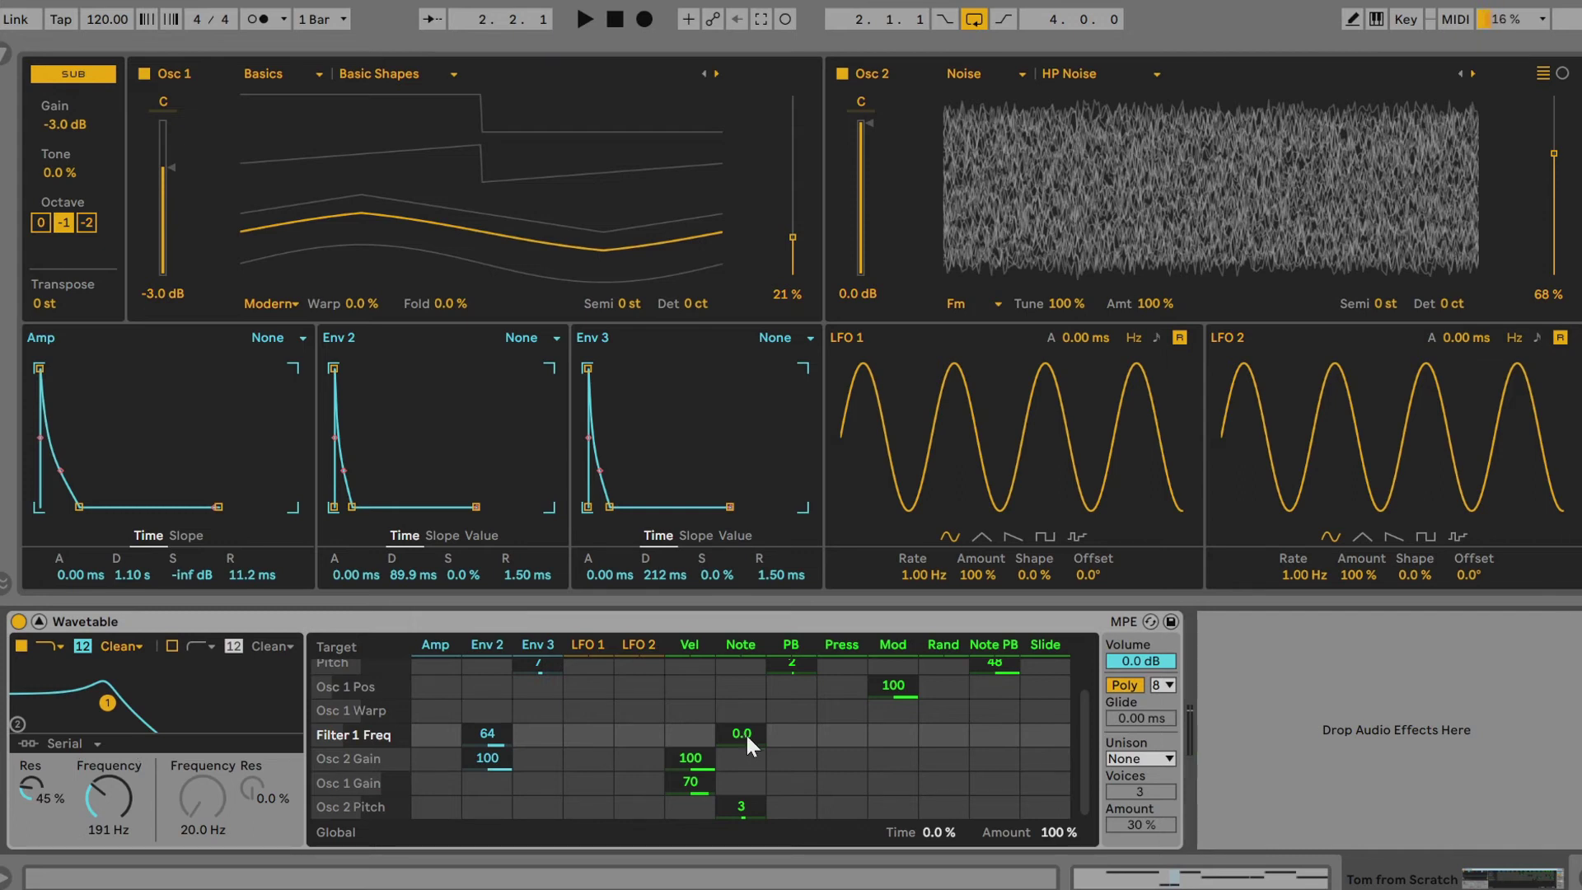
mouse_move(745, 733)
mouse_down()
mouse_move(744, 704)
mouse_move(745, 720)
mouse_up()
Set LFO 1's rate to 4.51 Hz and modulate Oscillator 1's pitch with it by 9.4
mouse_move(919, 575)
mouse_down()
mouse_move(919, 531)
mouse_move(918, 572)
mouse_up()
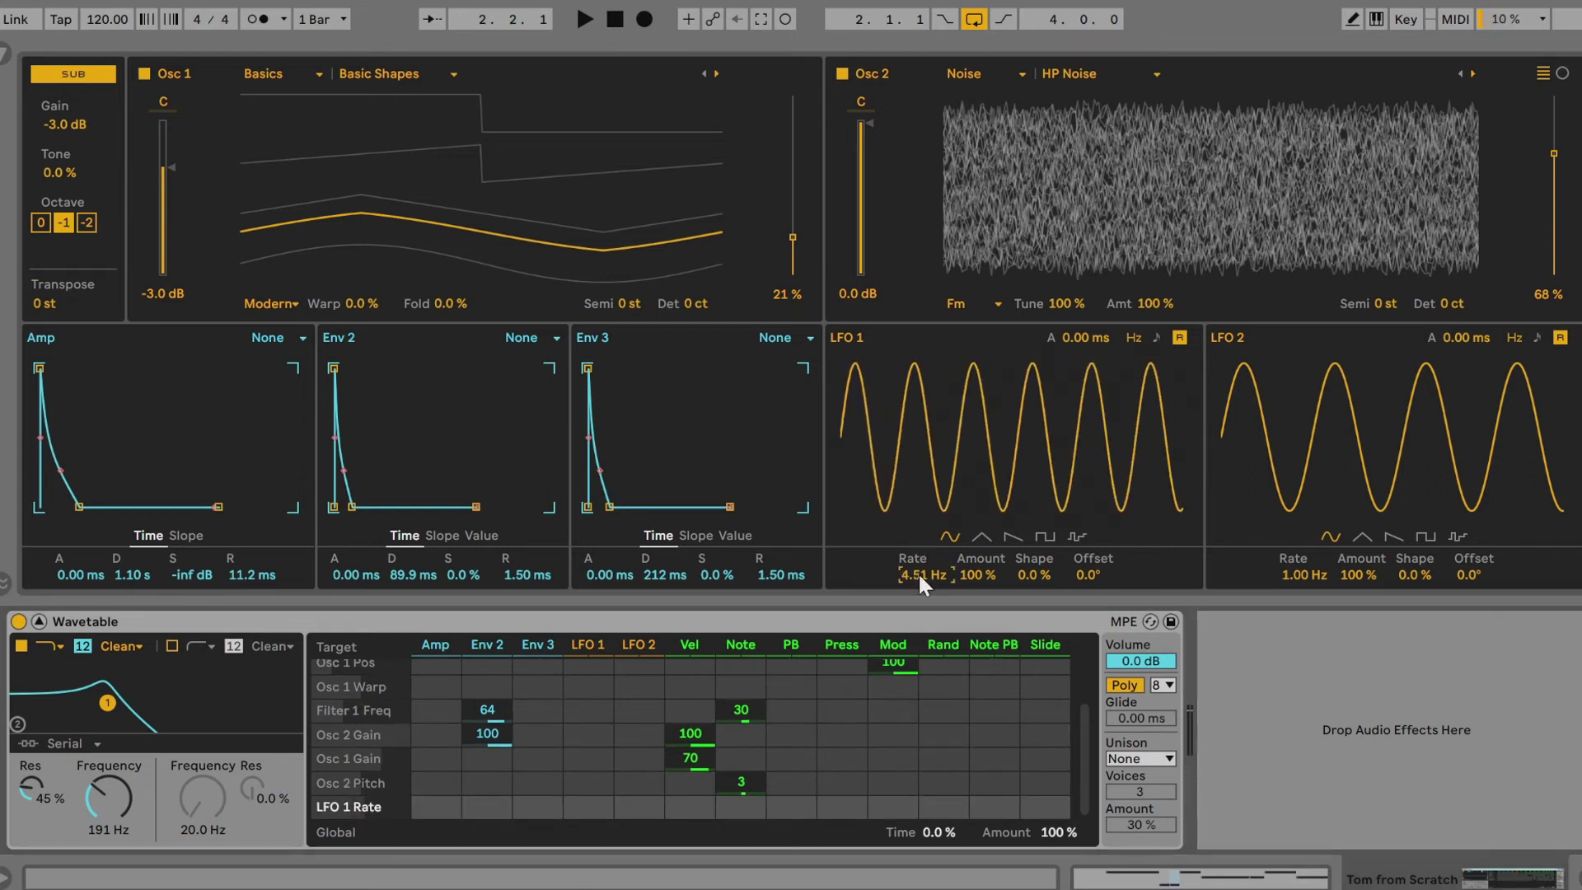
click(626, 303)
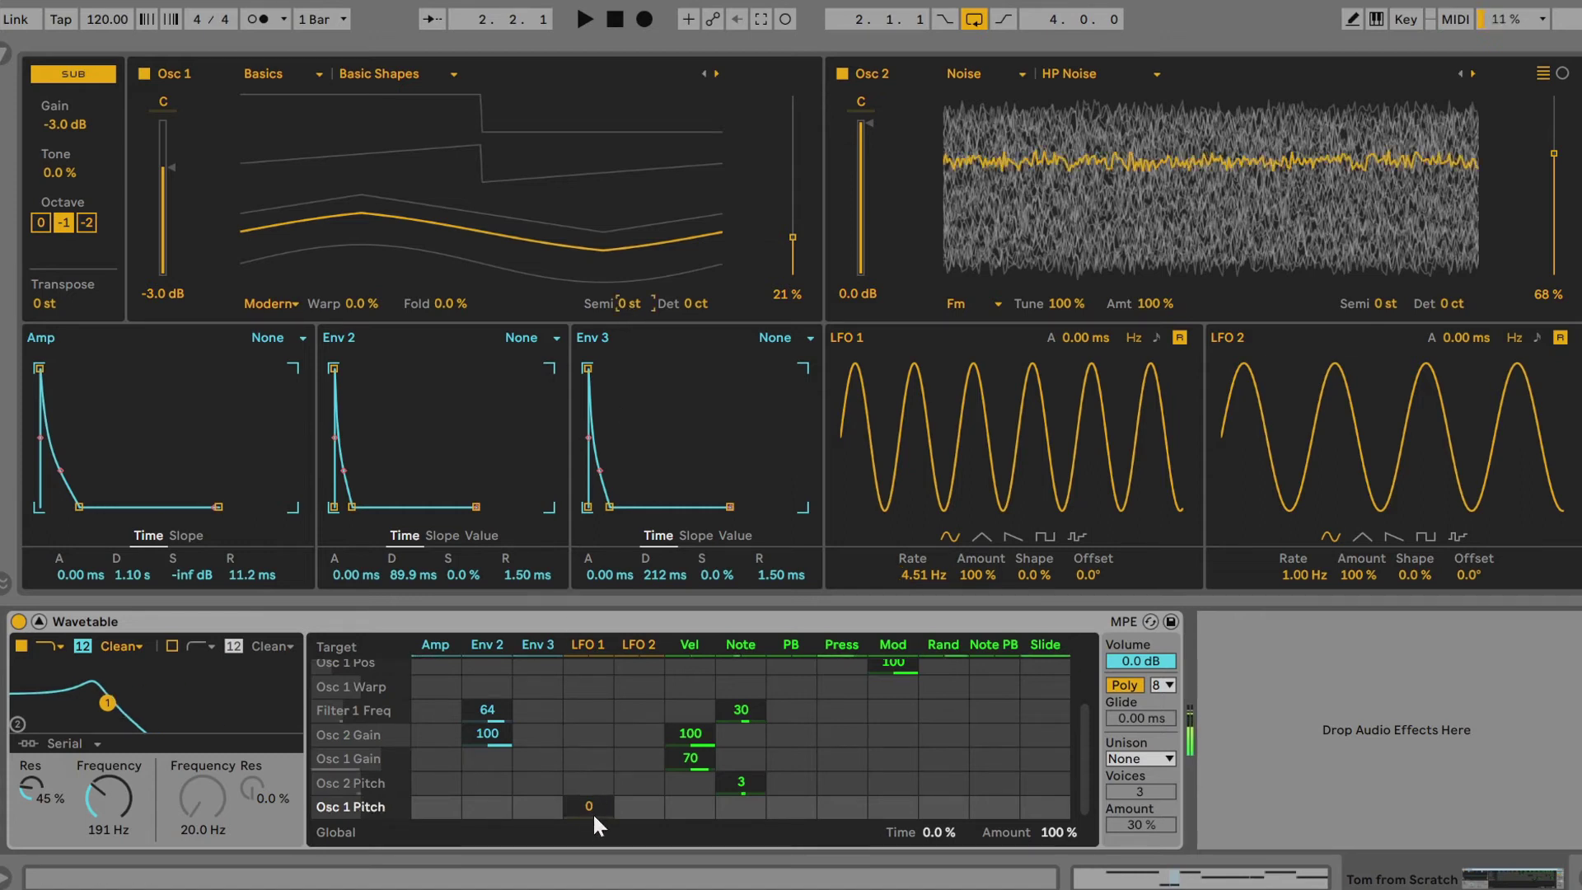
mouse_move(590, 811)
mouse_down()
mouse_move(591, 787)
mouse_move(598, 811)
mouse_up()
Set LFO 1's amount to 12% and lower its modulation of Oscillator 1's pitch
click(975, 576)
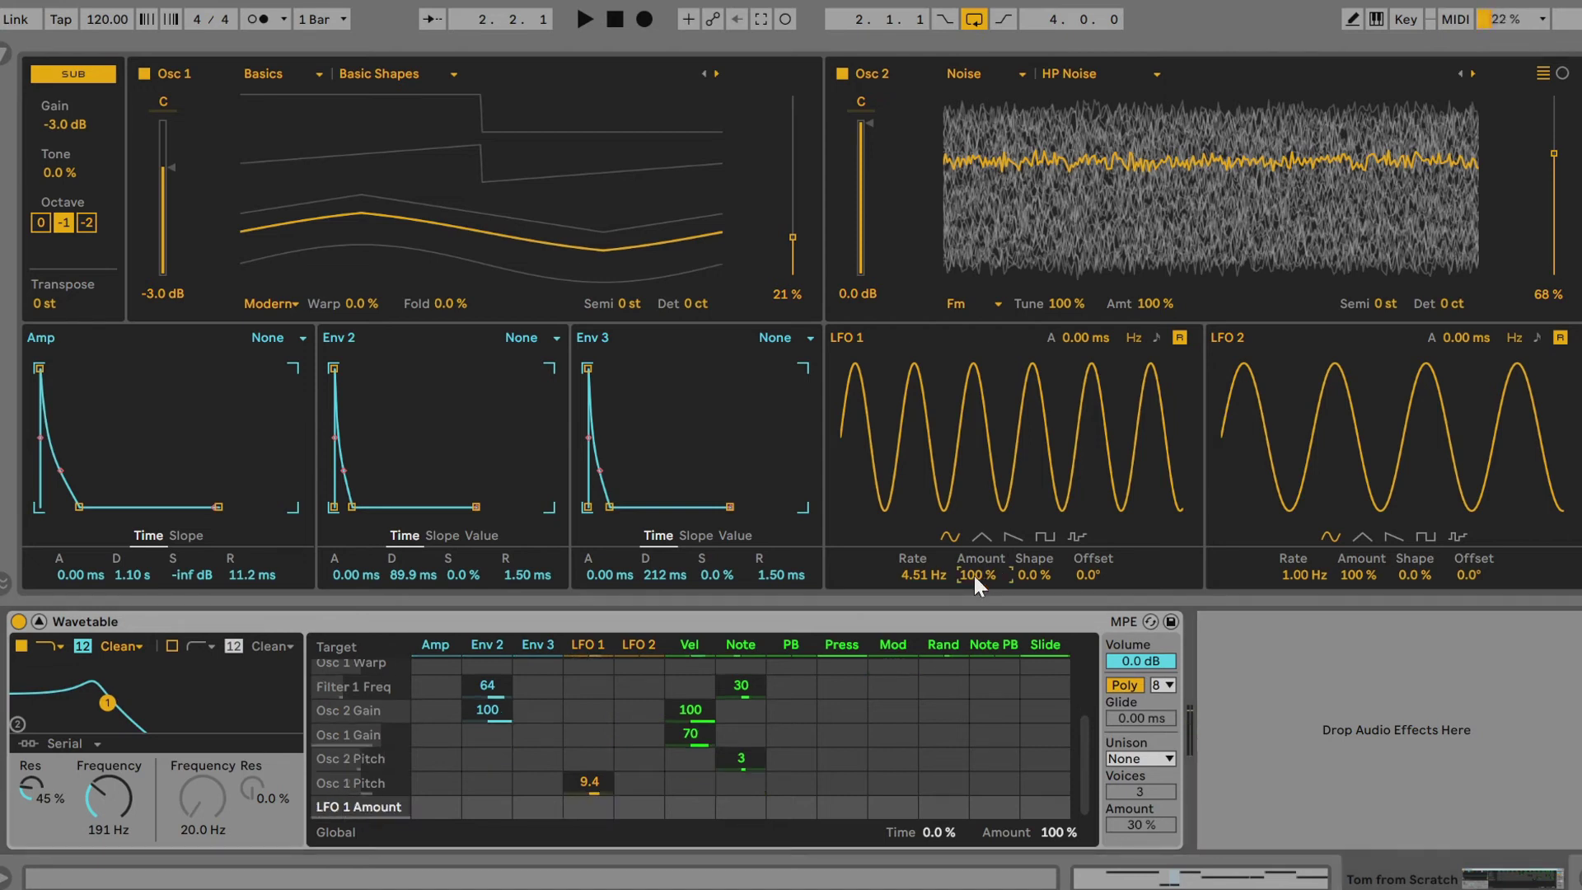
drag(974, 572, 974, 651)
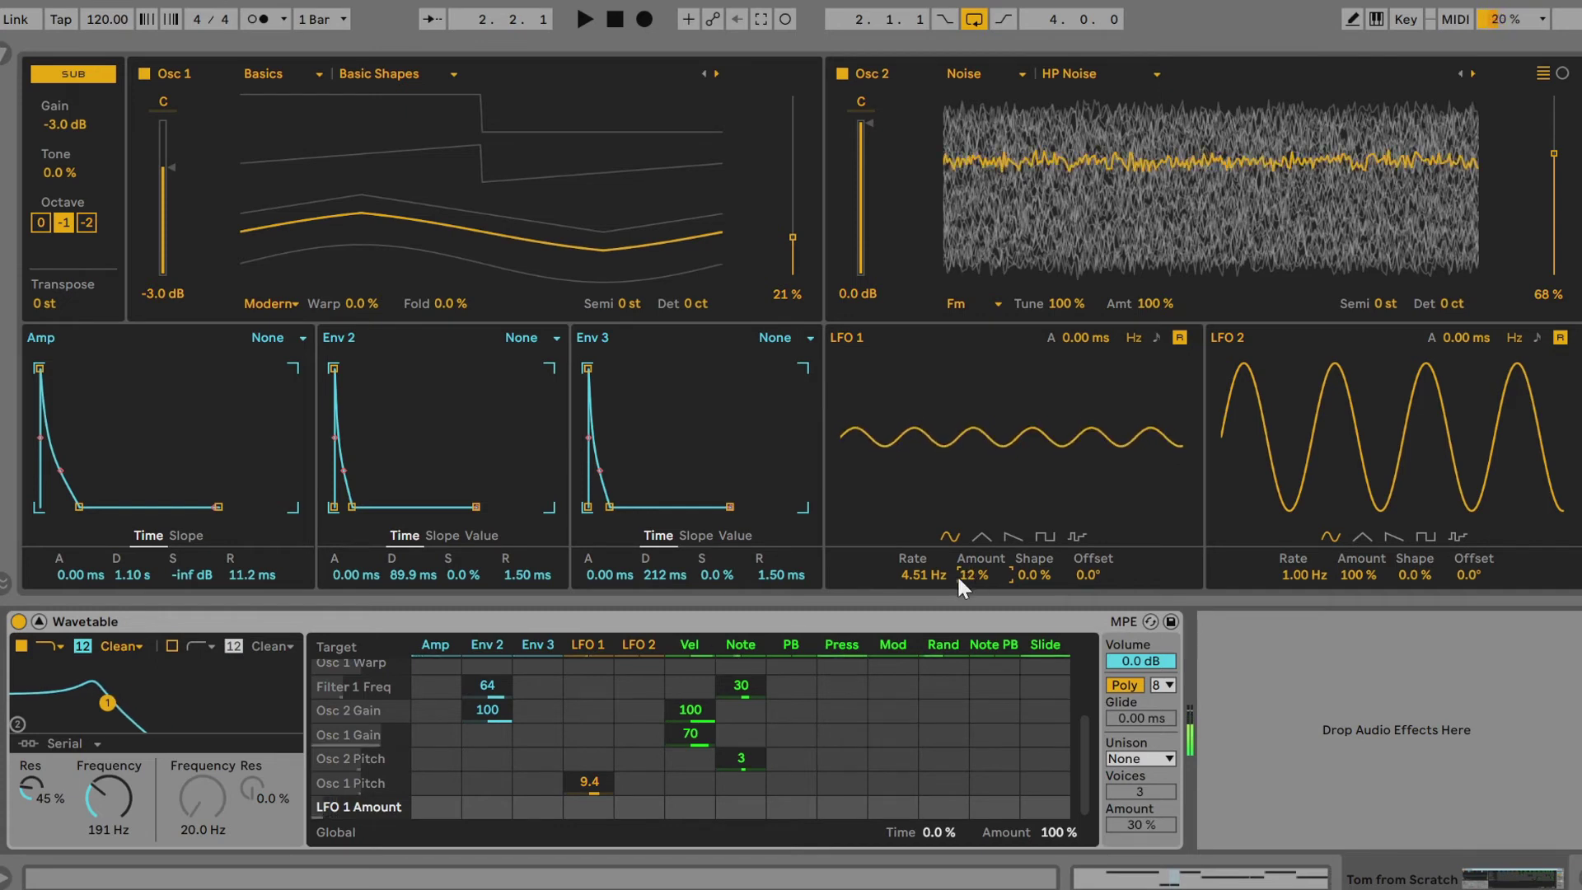
drag(591, 783, 591, 790)
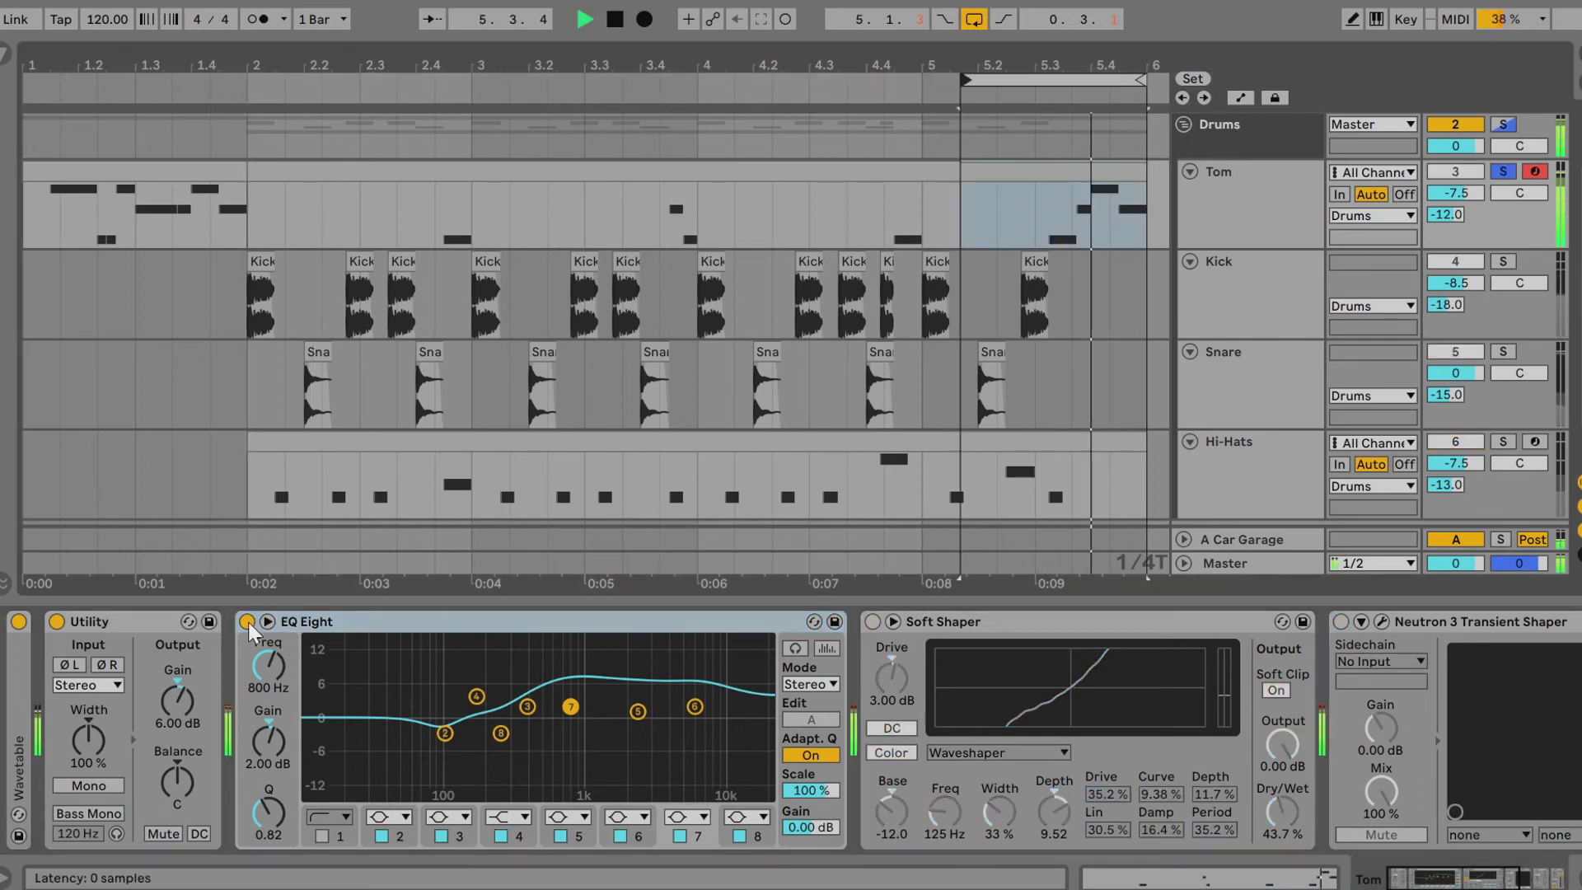
Compare the looping tom sound with EQ Eight switched off and switched back on
click(247, 622)
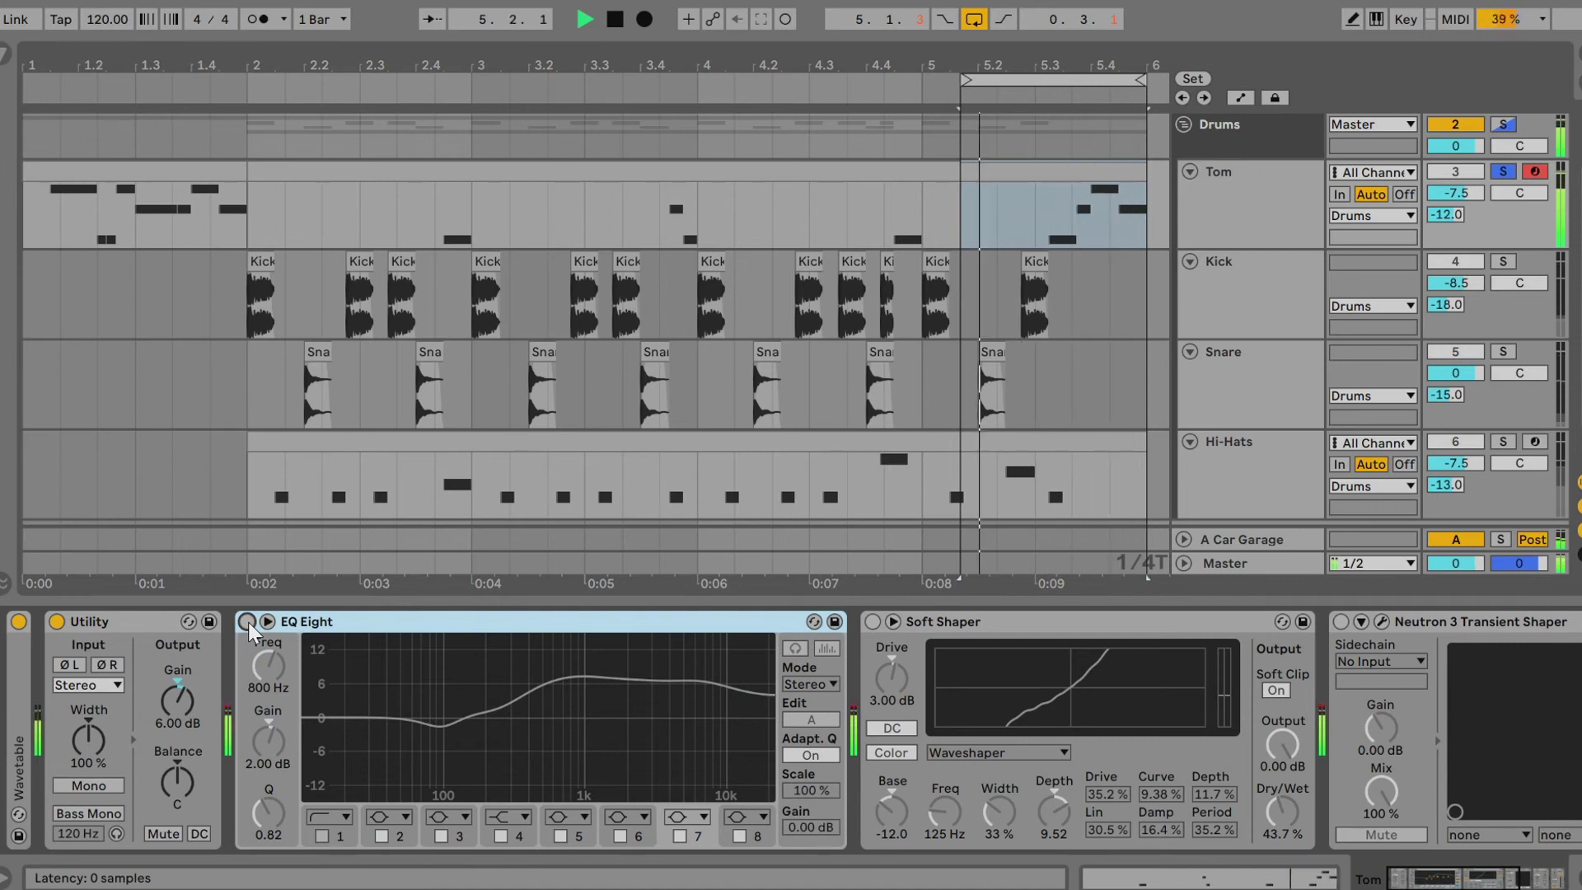
click(247, 622)
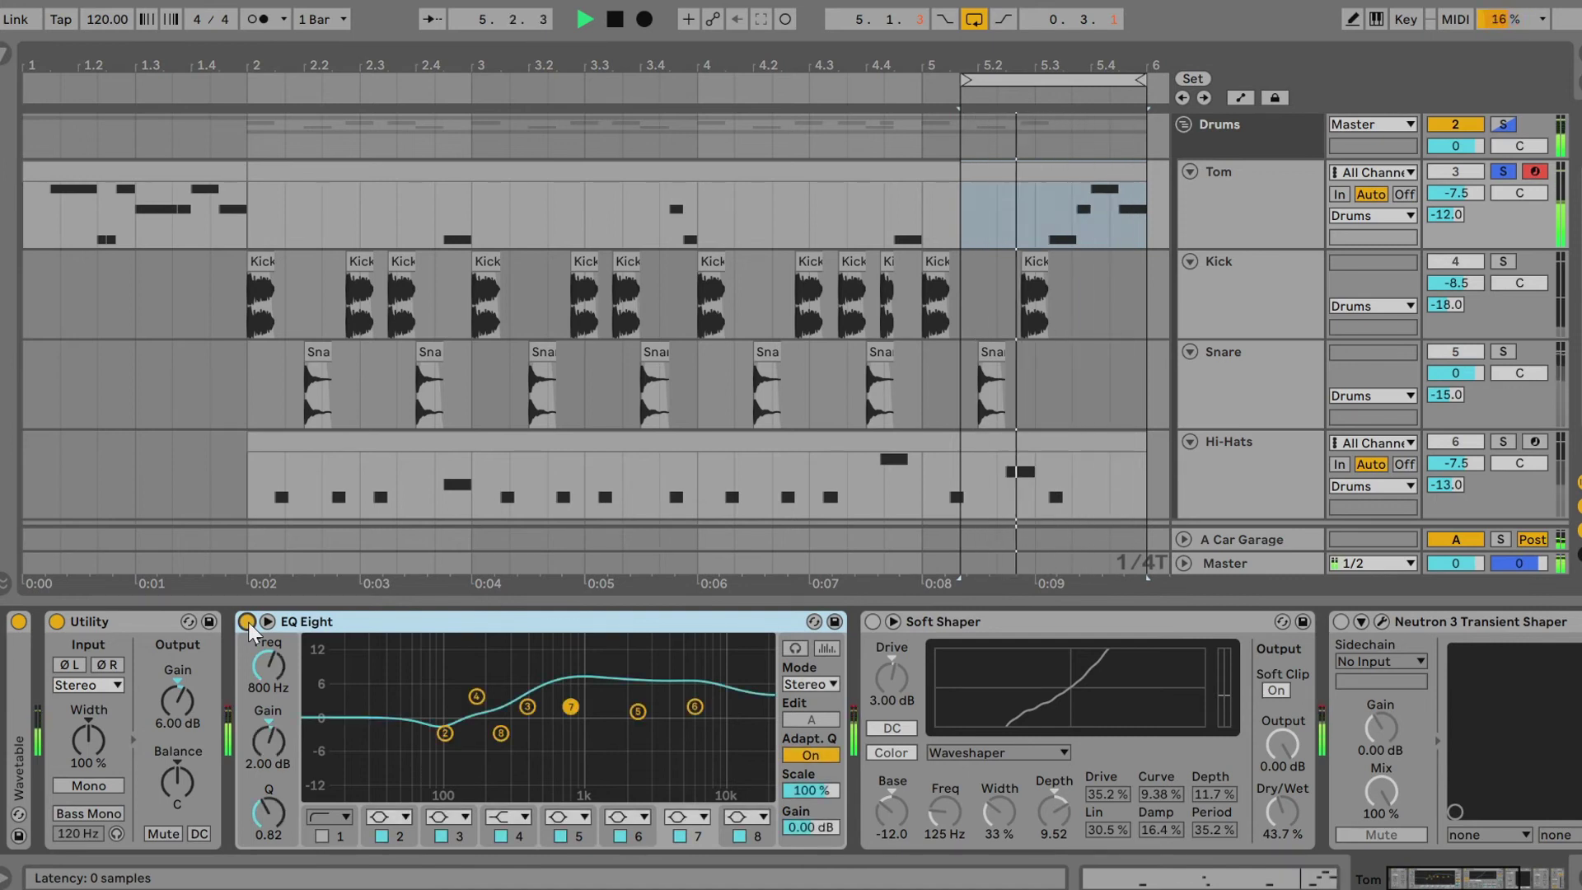
key(space)
Enable the Neutron 3 Transient Shaper and compare the tom loop with the plug-in bypassed and active
click(1340, 622)
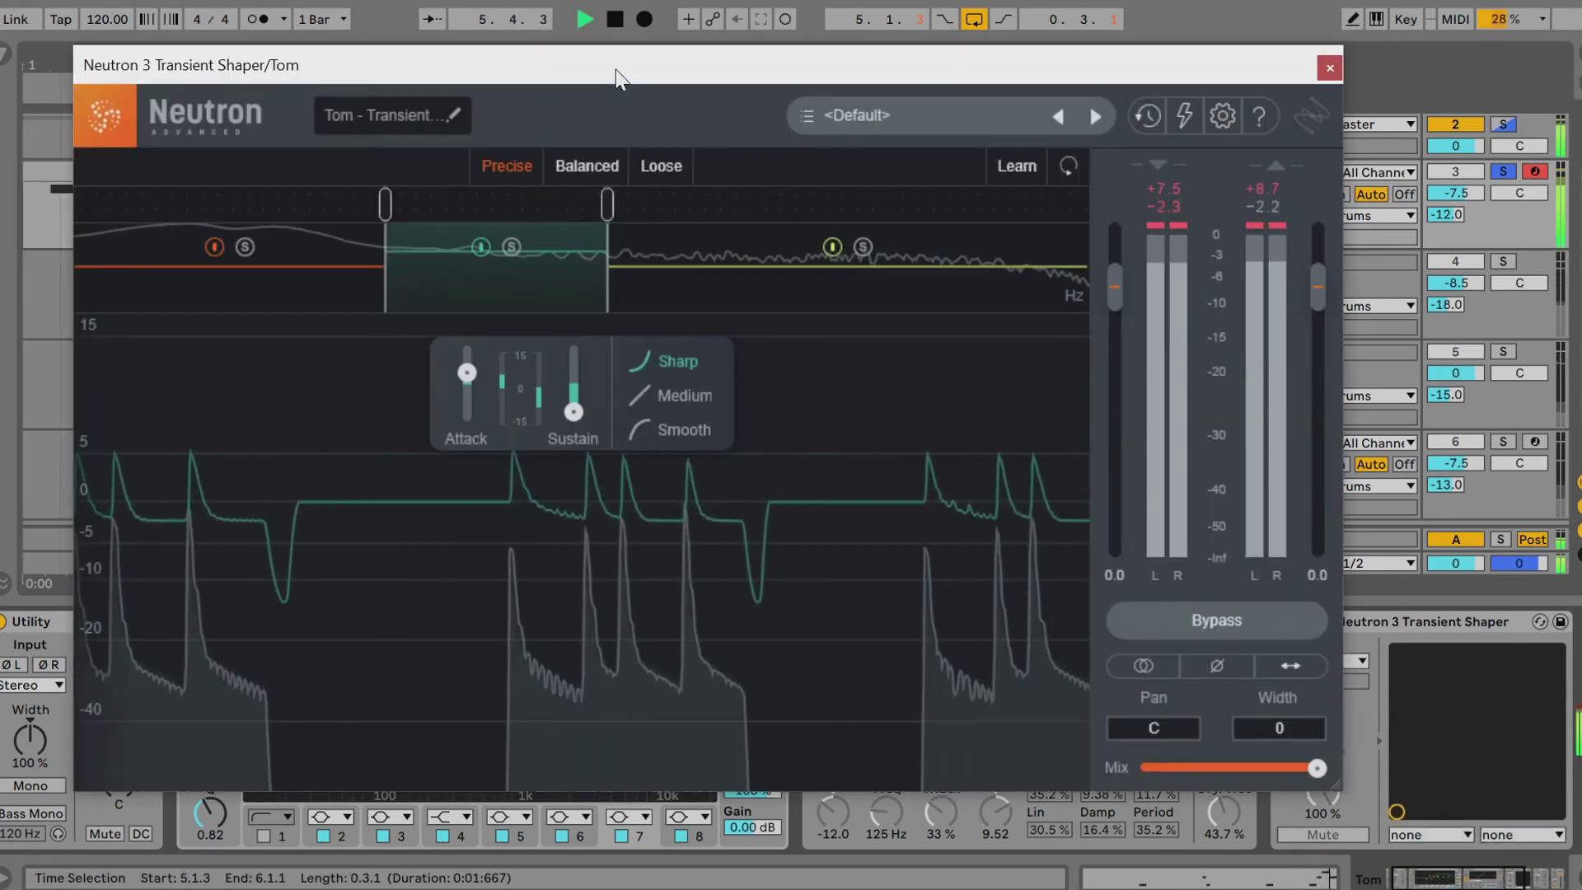
mouse_move(468, 367)
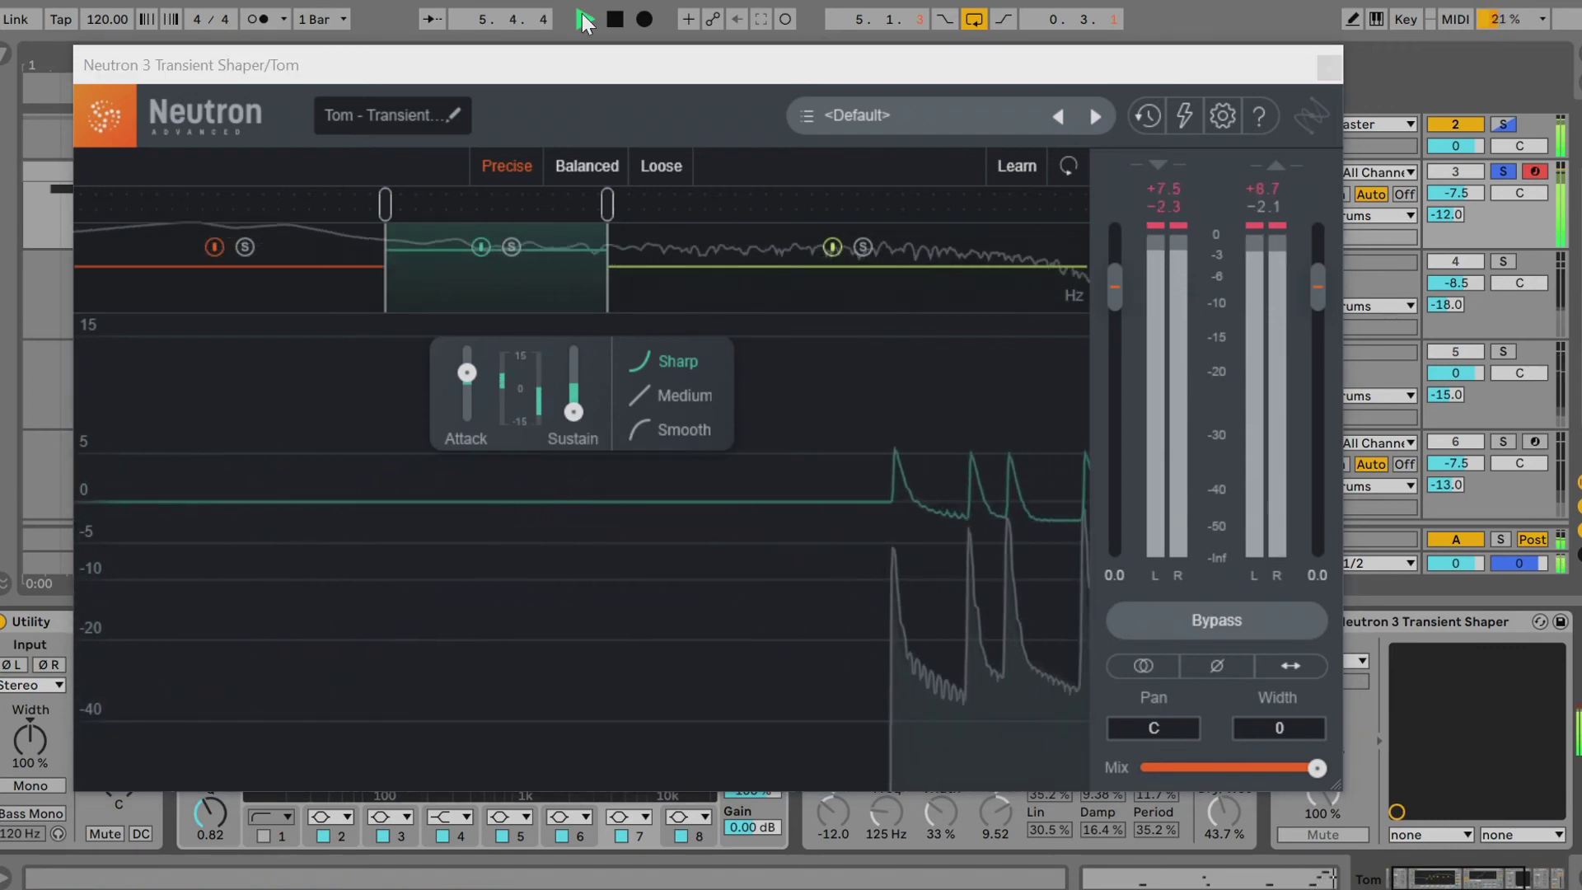
click(1210, 623)
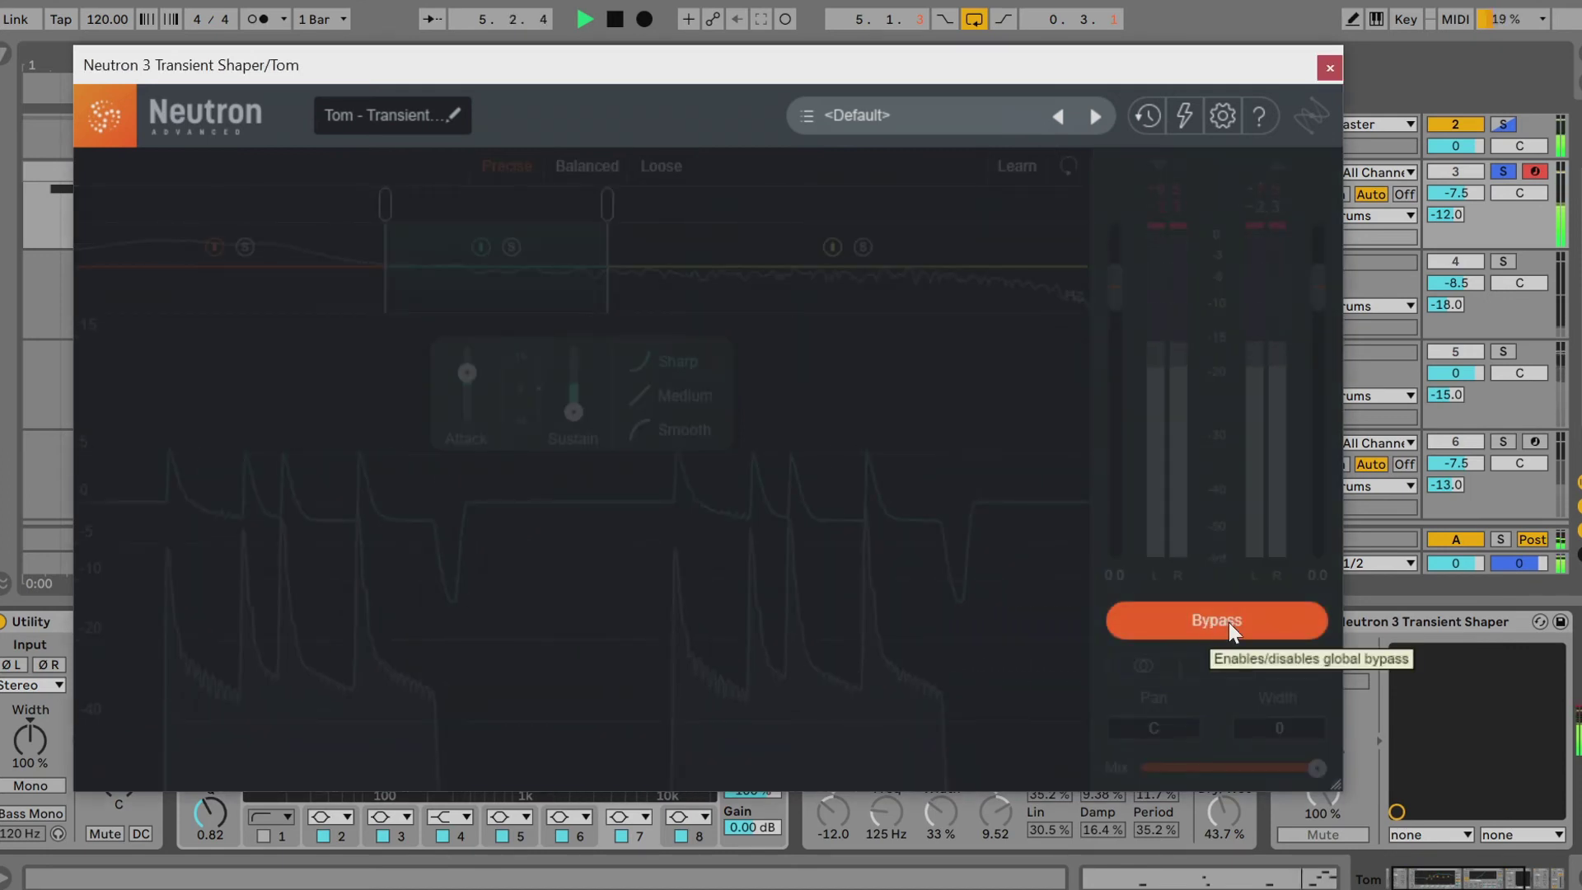
click(1247, 628)
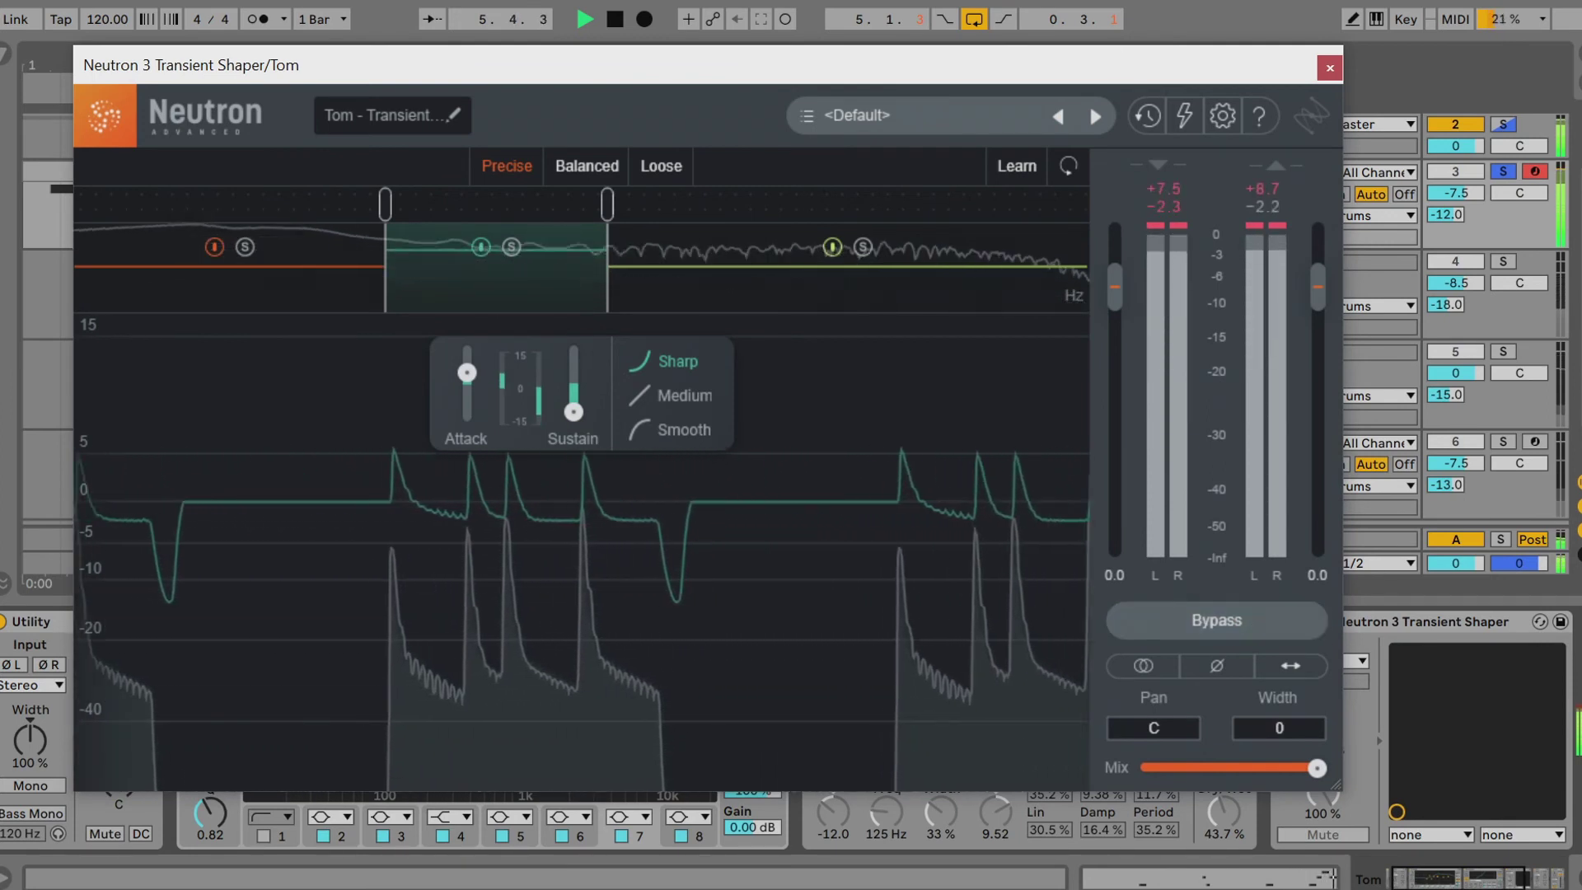
click(615, 25)
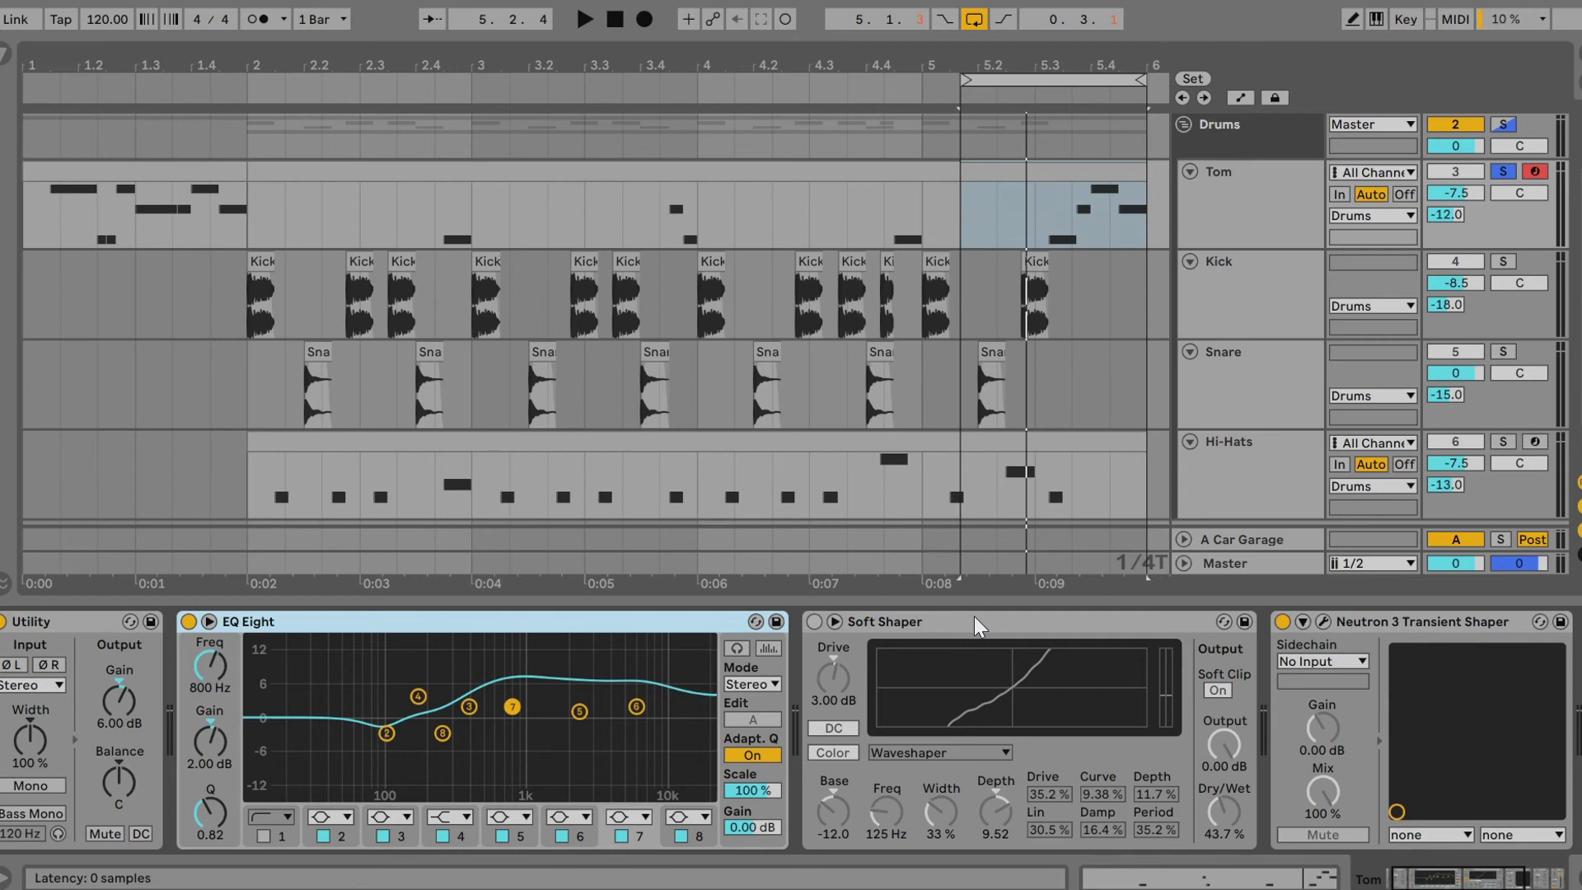
Locate the Soft Shaper preset under Saturator in the browser, enable the Soft Shaper effect and audition the tom loop through it
key(q)
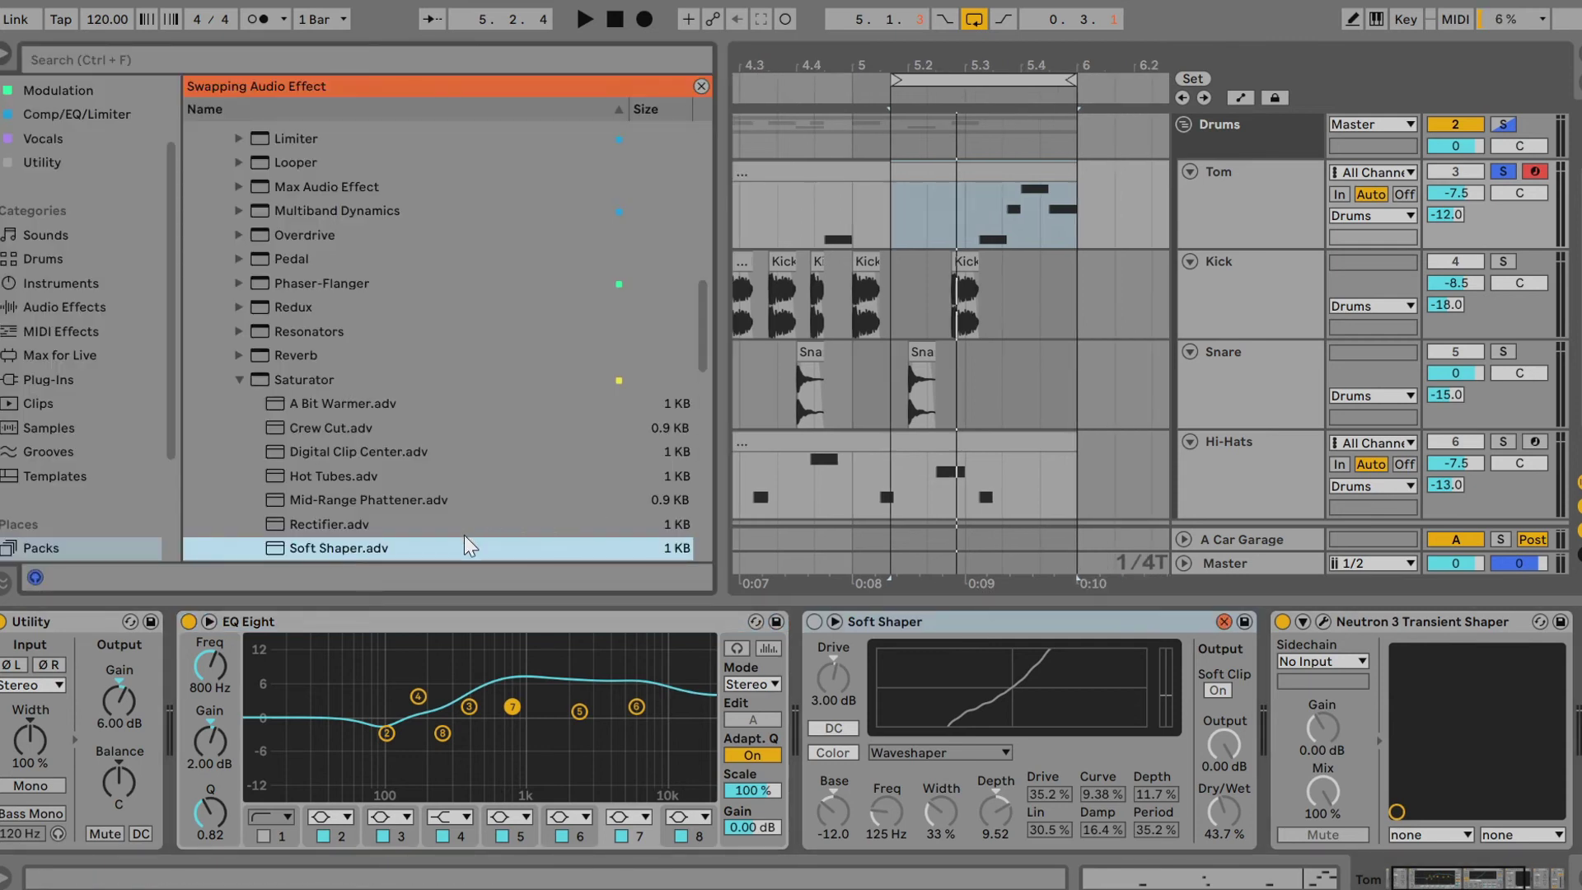
click(815, 621)
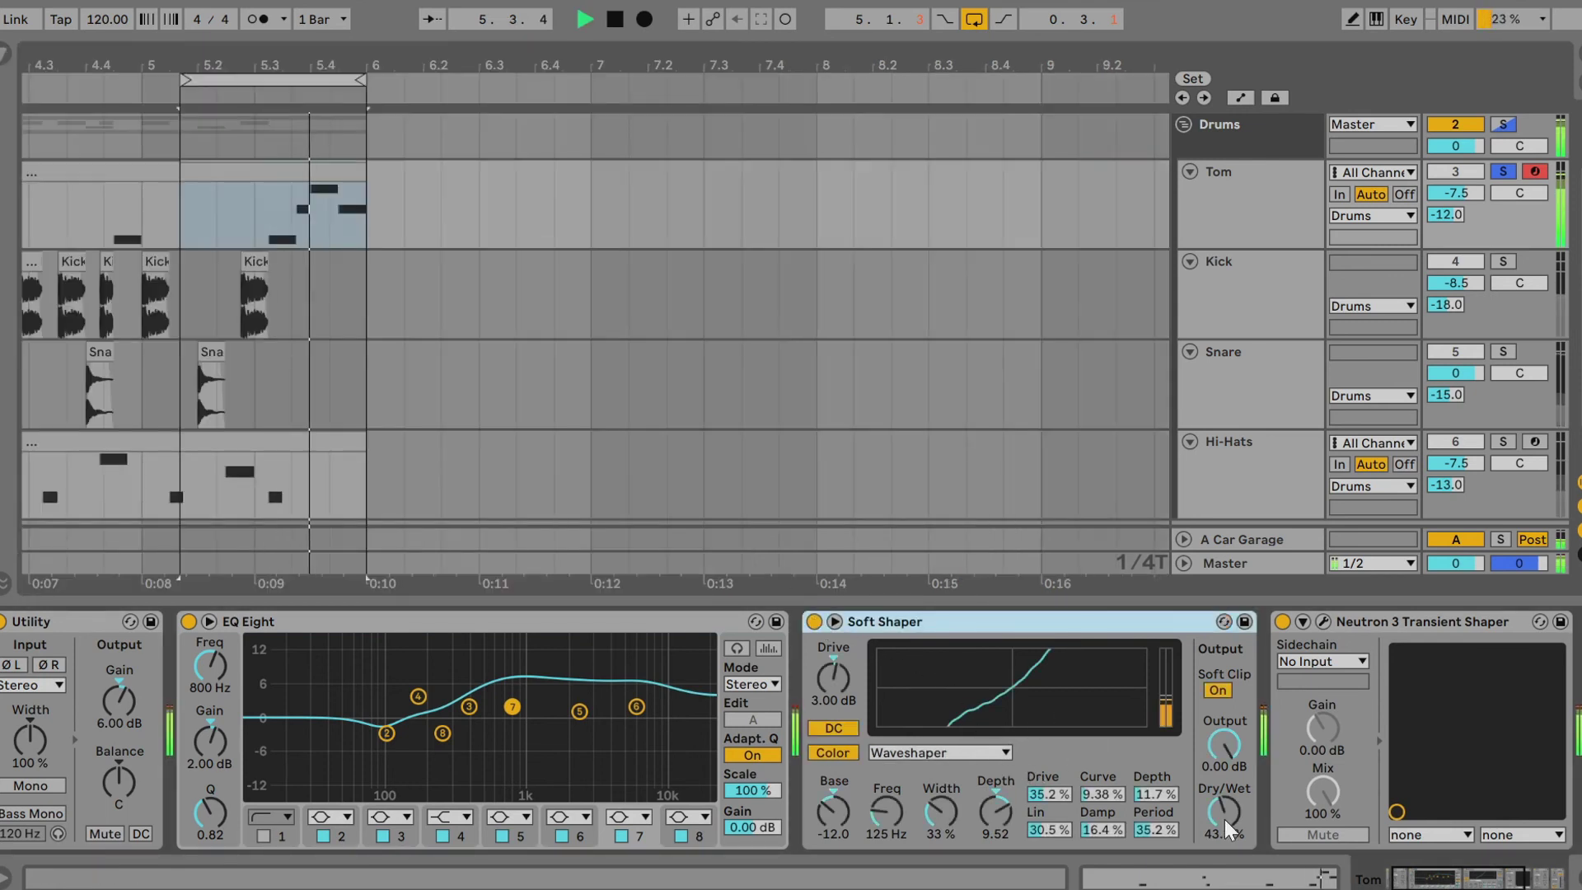
drag(1225, 819, 1225, 785)
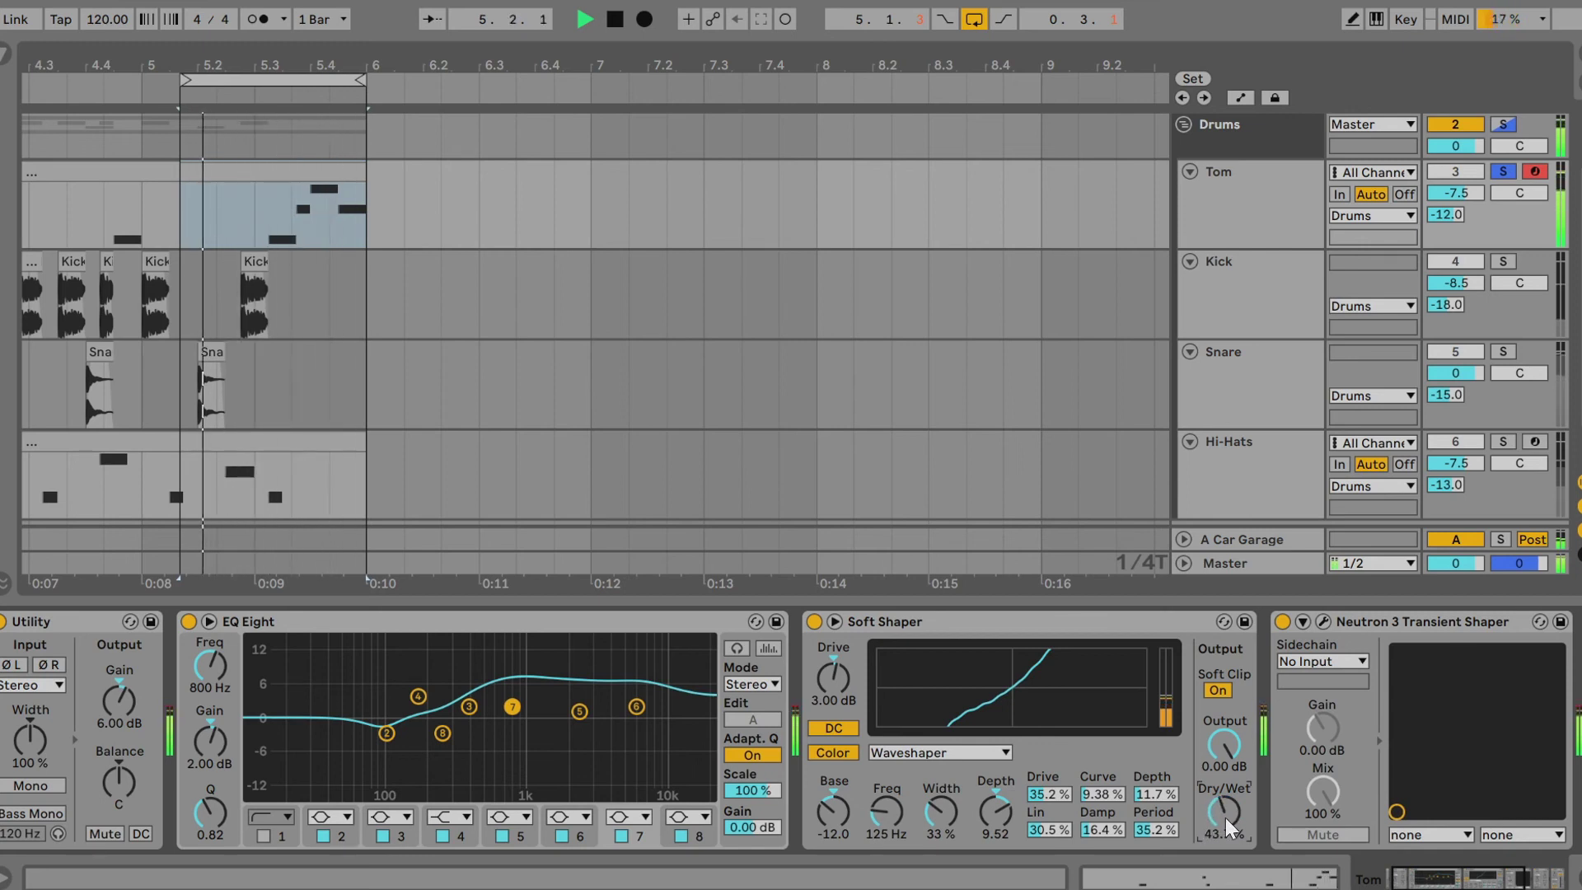
key(space)
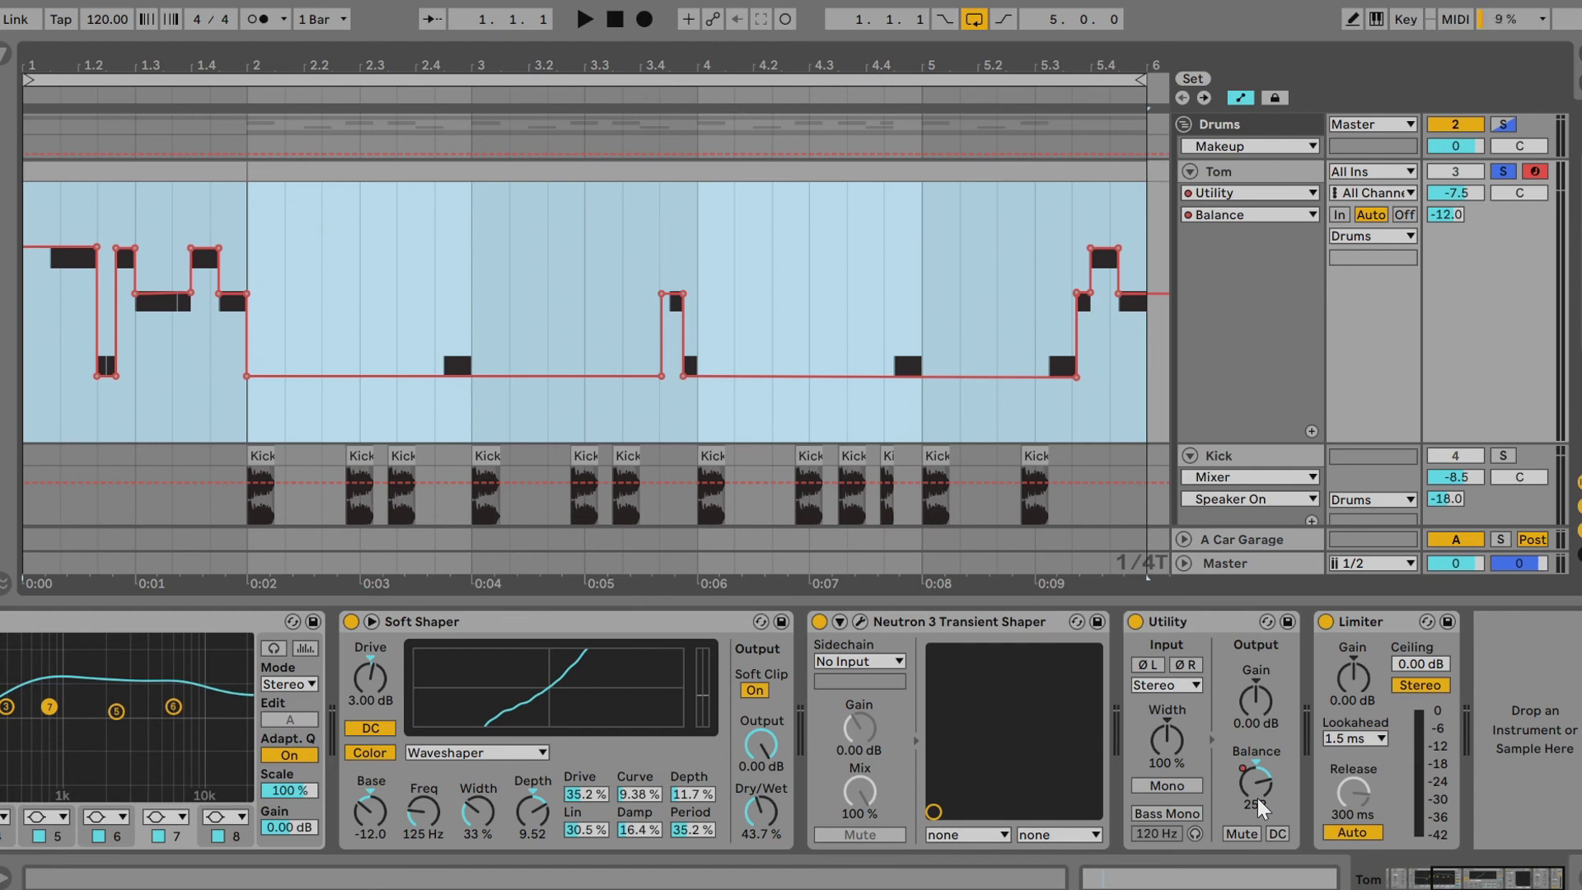
Audition the tom with its Utility balance automation from the start, and play the full drum beat with arrangement looping switched off
click(584, 19)
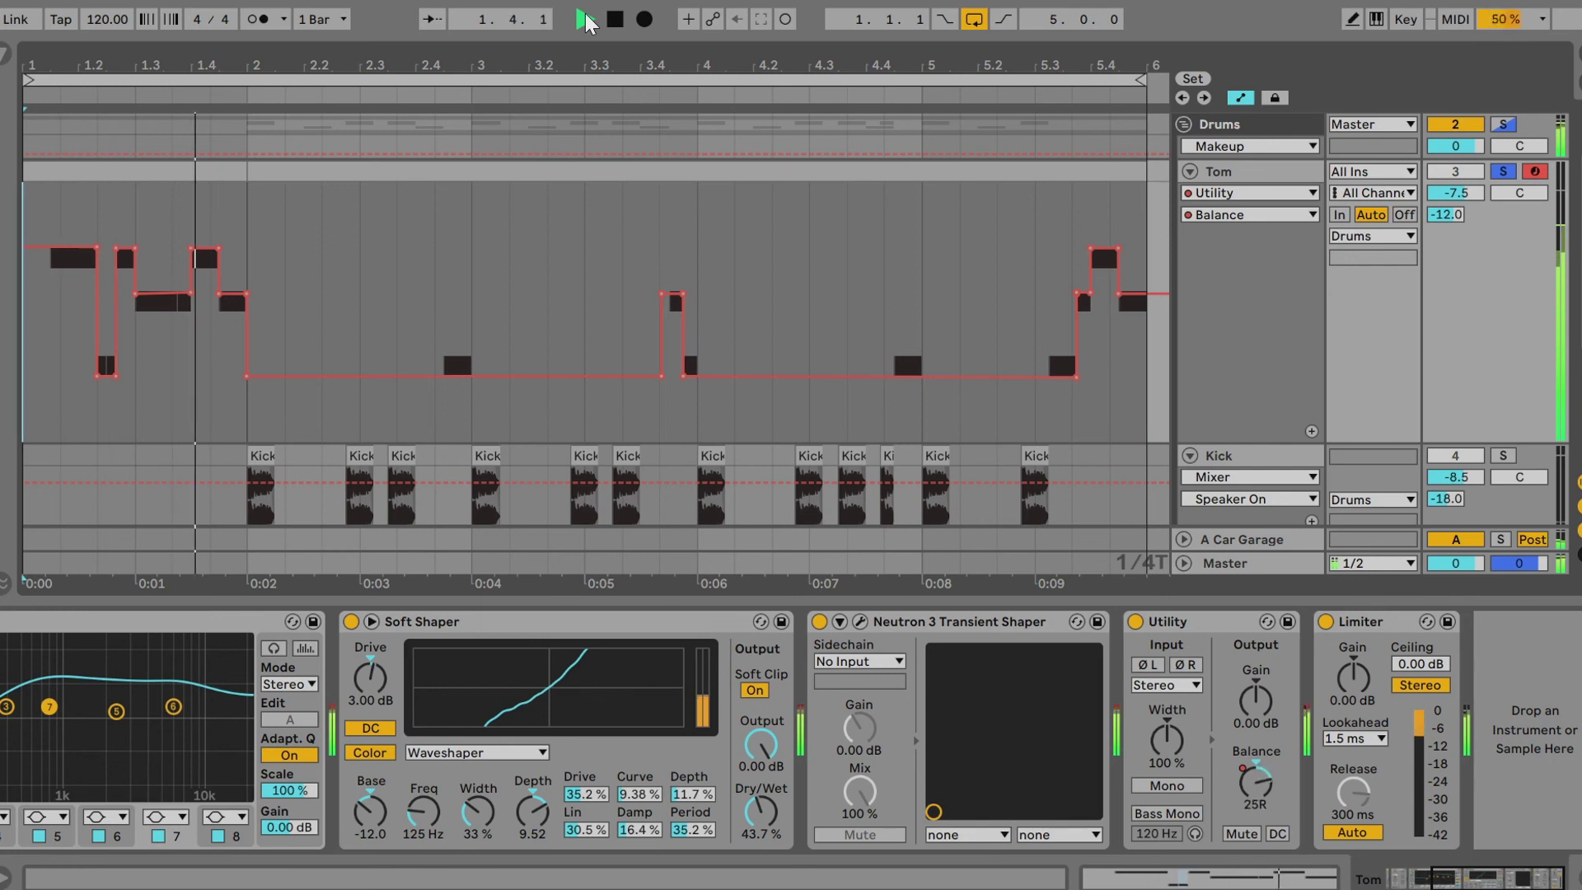
click(371, 539)
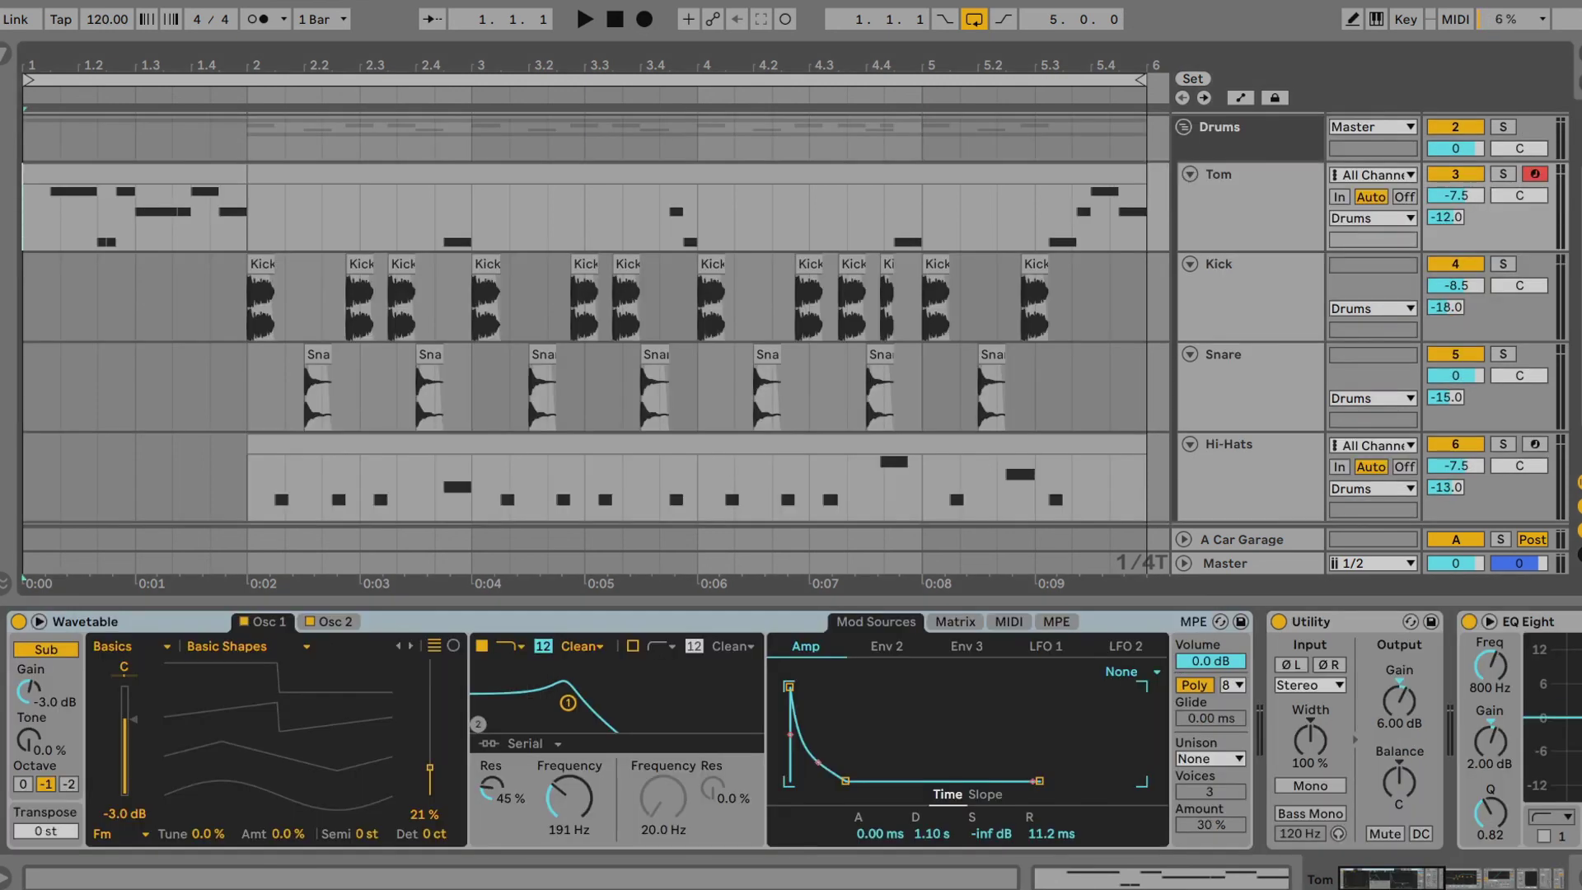
key(space)
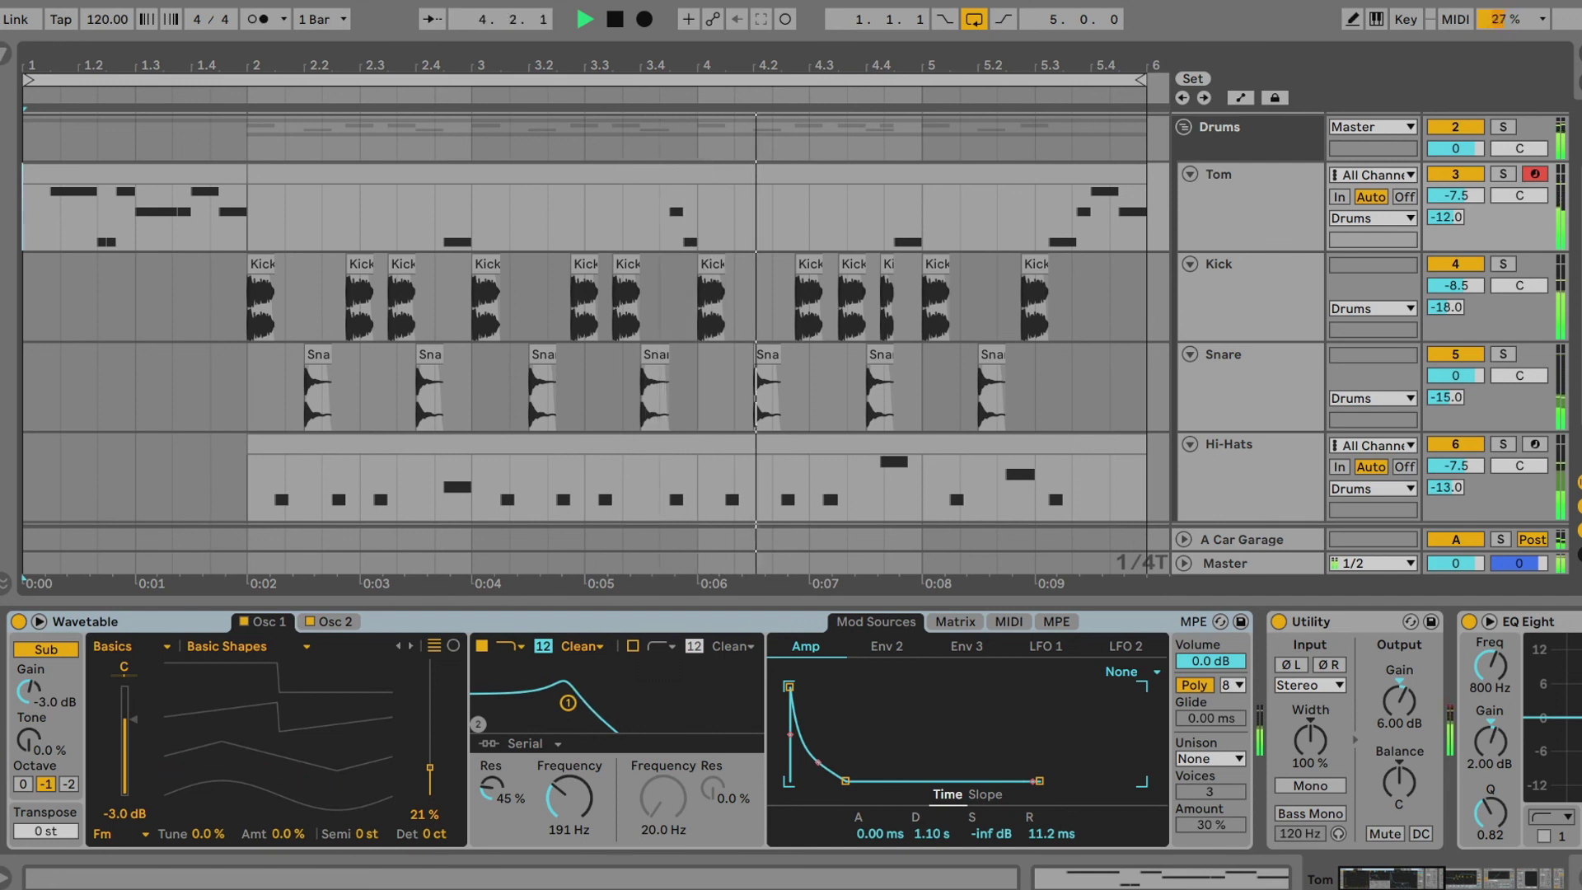
key(ctrl+l)
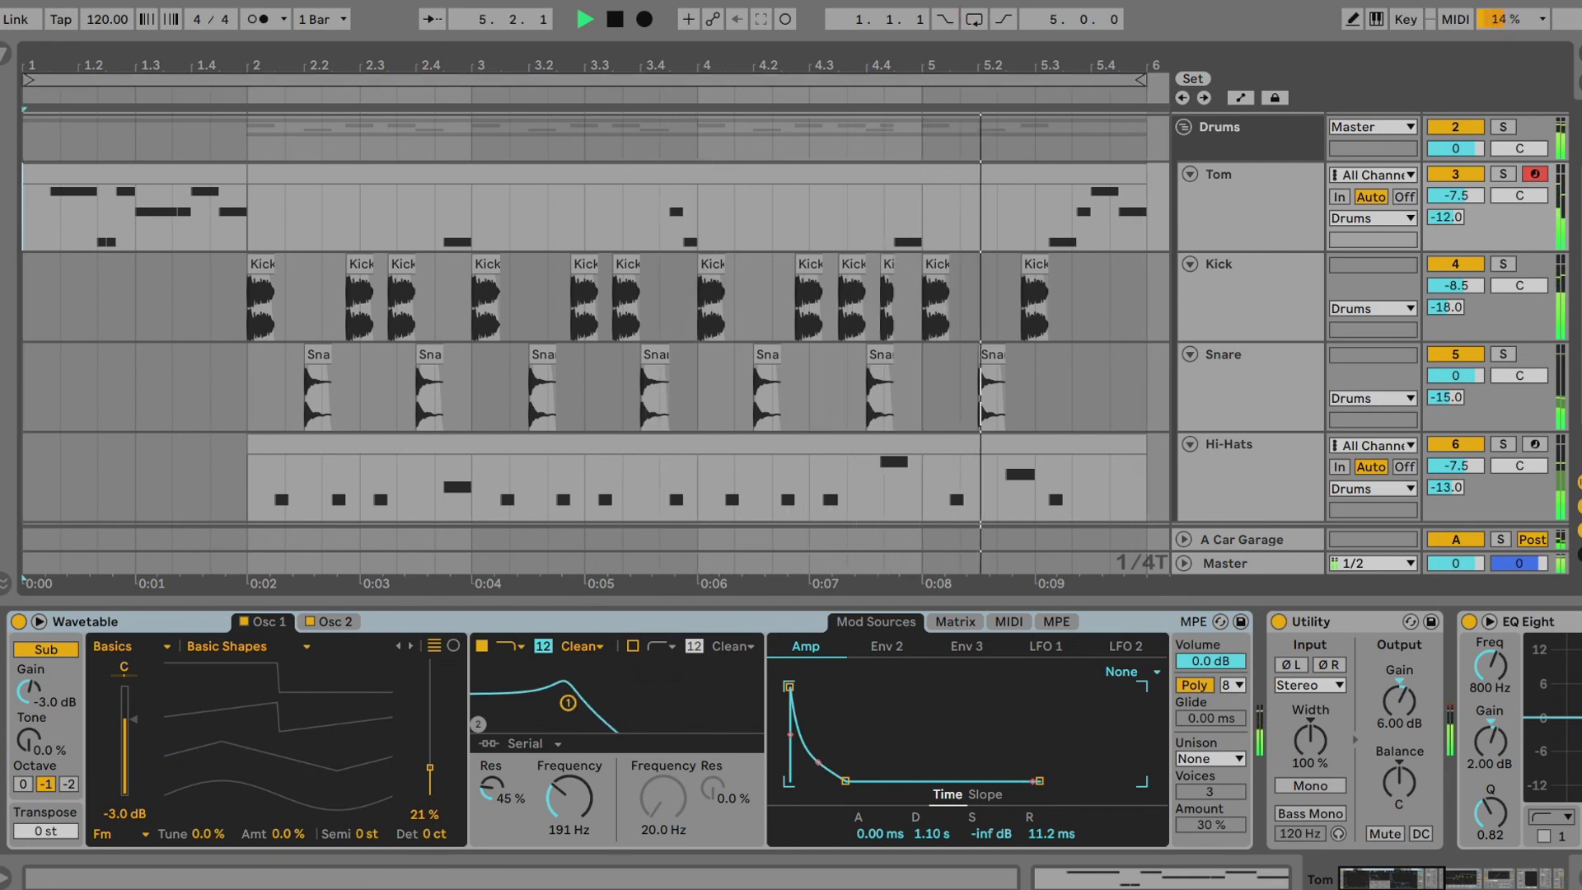